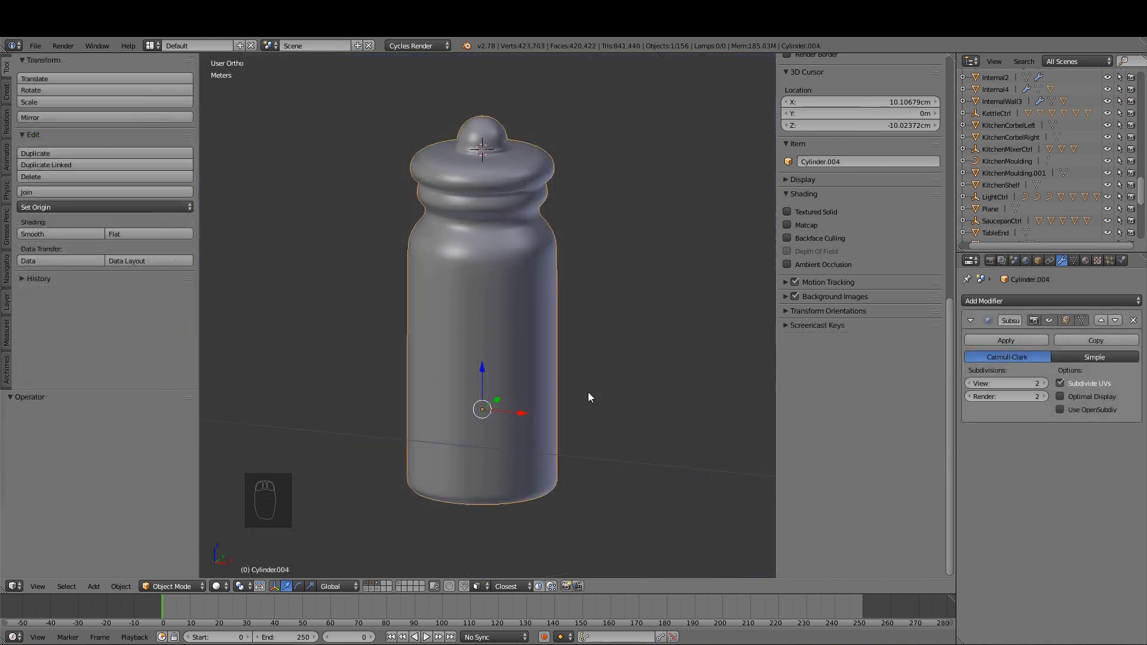
Step: Move the shorter wine bottle along X, Z and Y onto the kitchen countertop, with a Y shift of about 1.253 m
scroll(585, 392, "down", 7)
right_click(407, 270)
middle_click_drag(407, 269, 489, 317)
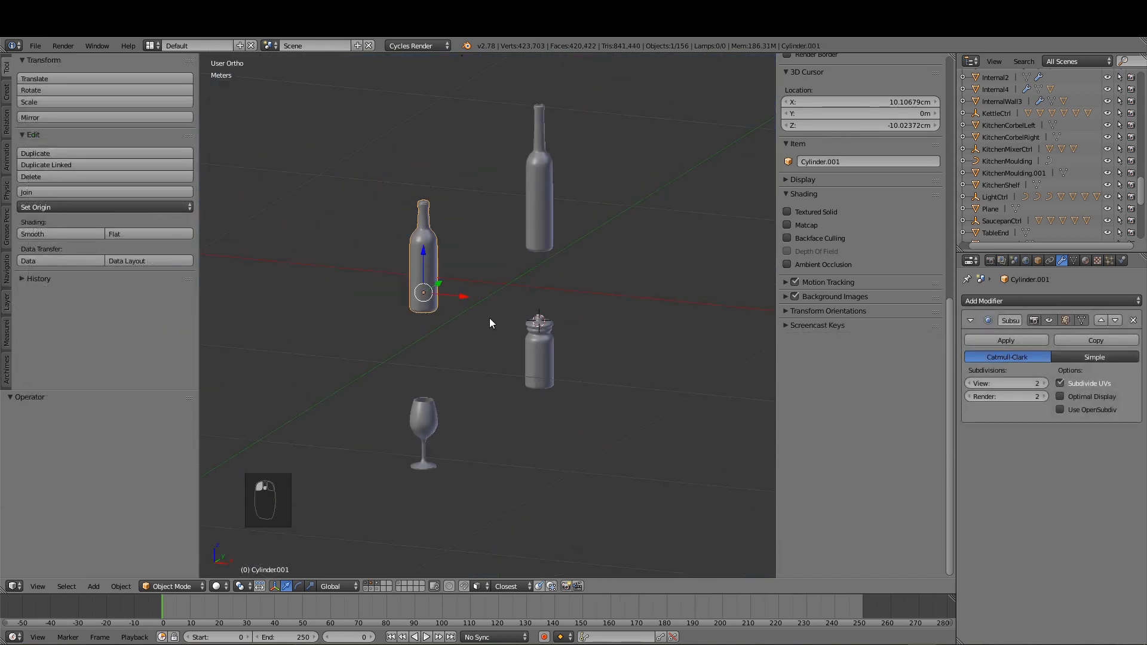
key("KP_1")
left_click_drag(410, 307, 723, 312)
left_click_drag(689, 243, 686, 217)
middle_click_drag(713, 275, 600, 340)
scroll(601, 340, "up", 3)
left_click_drag(618, 312, 695, 266)
key("KP_1")
scroll(681, 267, "up", 6)
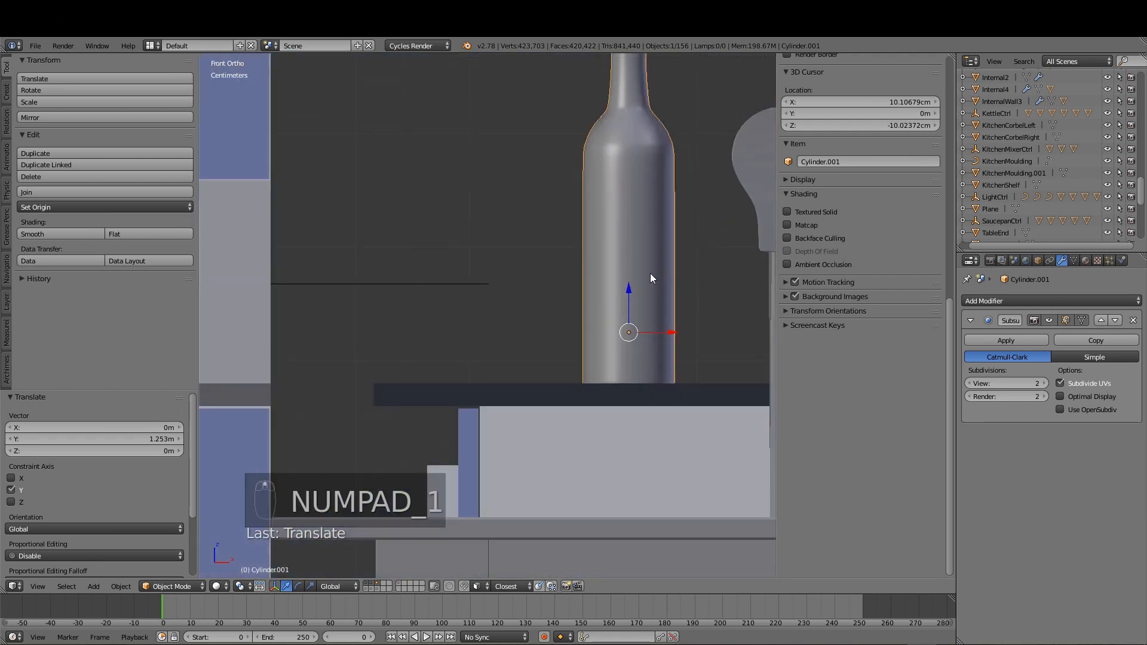
Step: Add a MeasureIt segment across the width of the bottle's body and return to object mode with measurements shown
key("Tab")
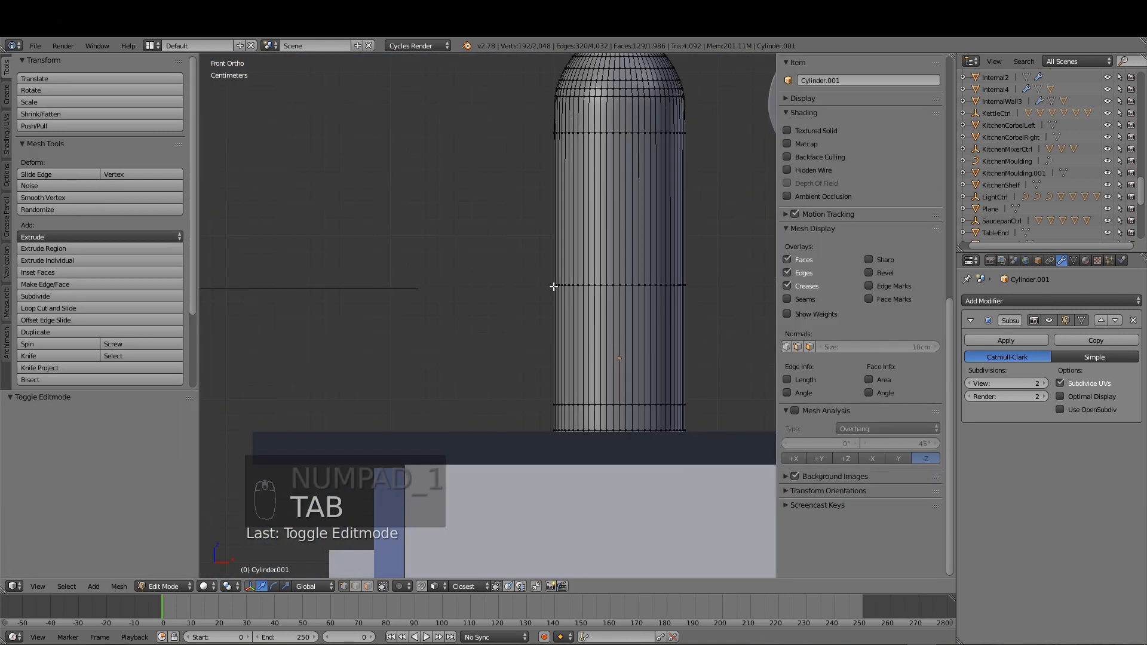
right_click(684, 293, "shift")
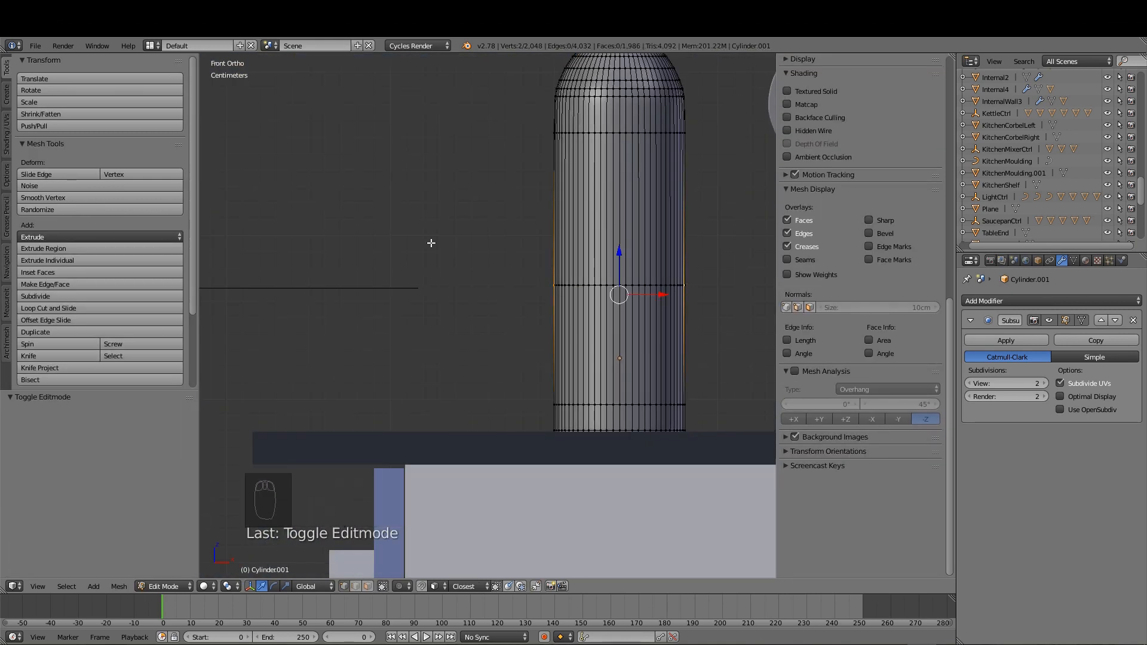
left_click(7, 302)
left_click(67, 124)
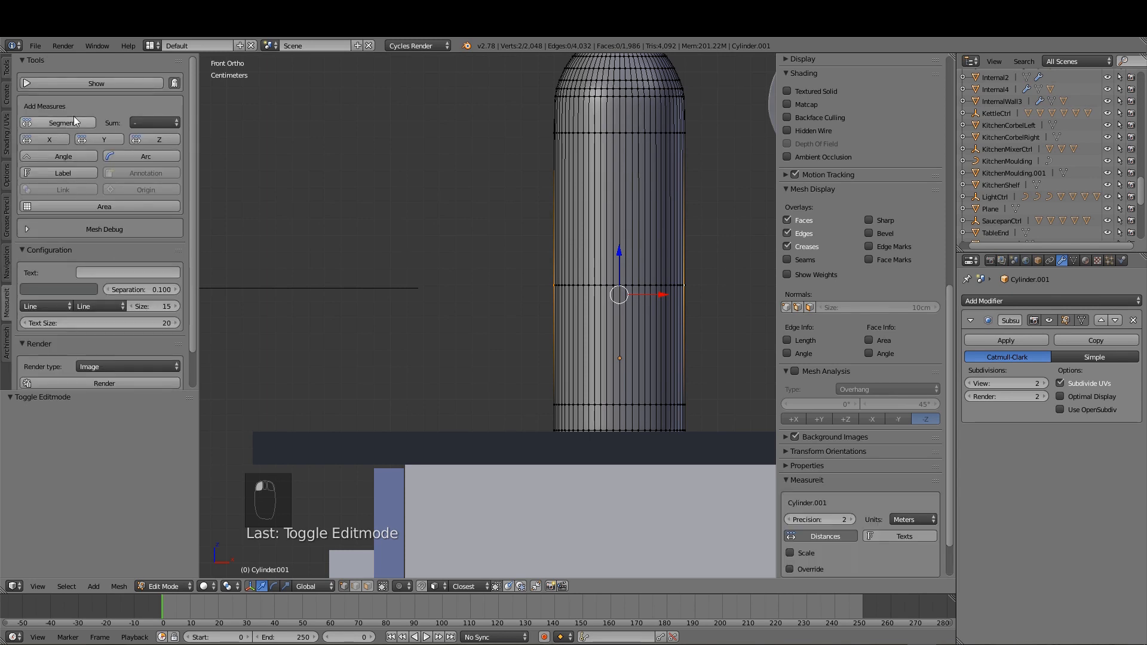
left_click(96, 84)
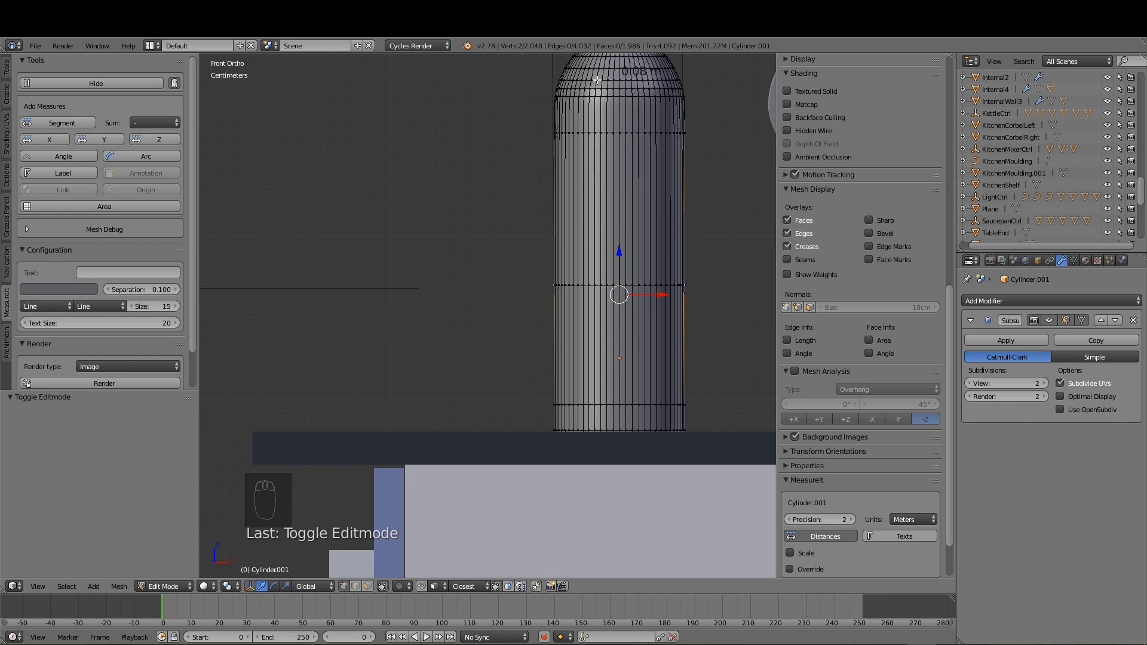
key("Tab")
left_click(416, 361)
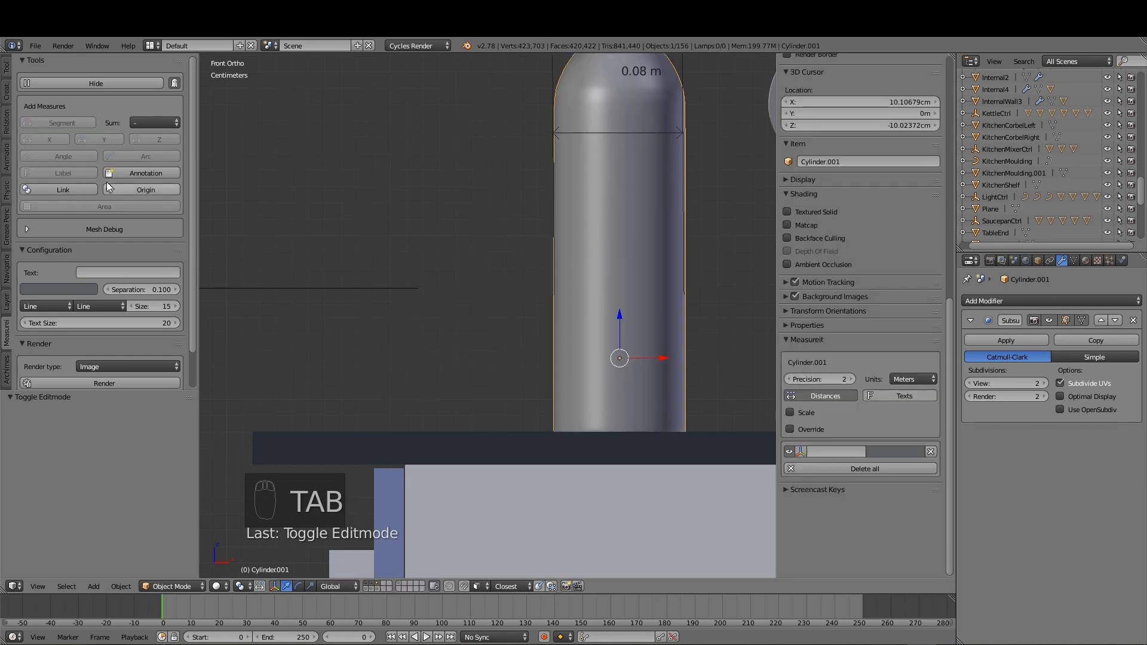
left_click(7, 120)
left_click(7, 303)
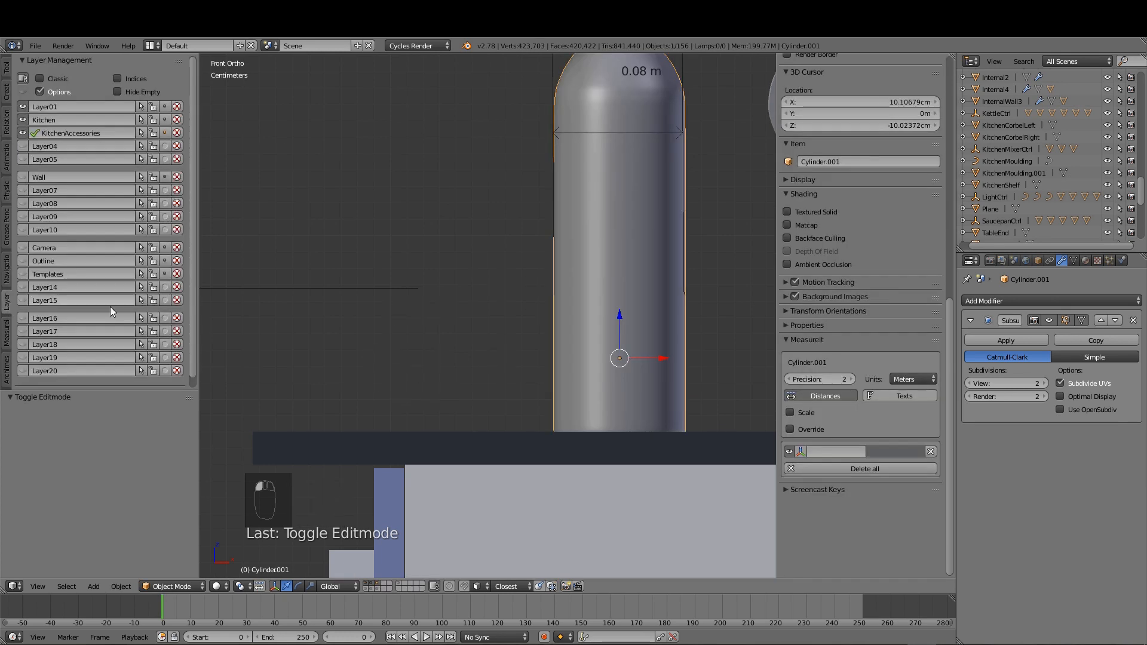
scroll(589, 313, "down", 2)
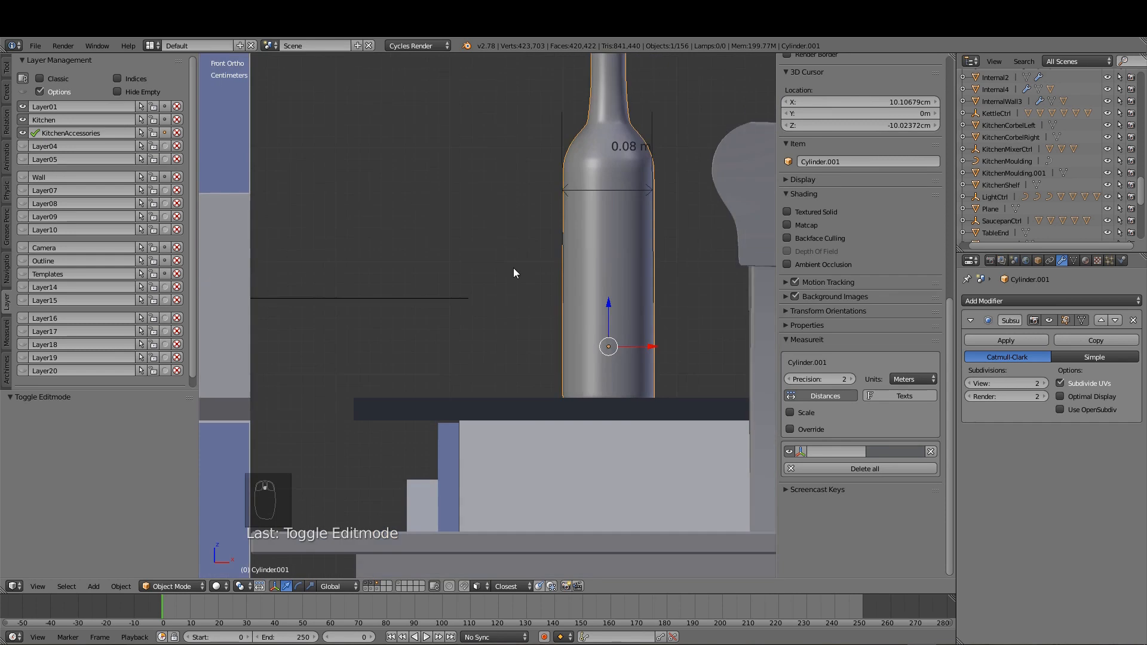
Step: Select the end face of the cabinet below the bottle and add MeasureIt segment dimensions to its edges
scroll(514, 273, "down", 3)
middle_click_drag(522, 285, 612, 335)
right_click(611, 389)
middle_click_drag(612, 389, 525, 325, "shift")
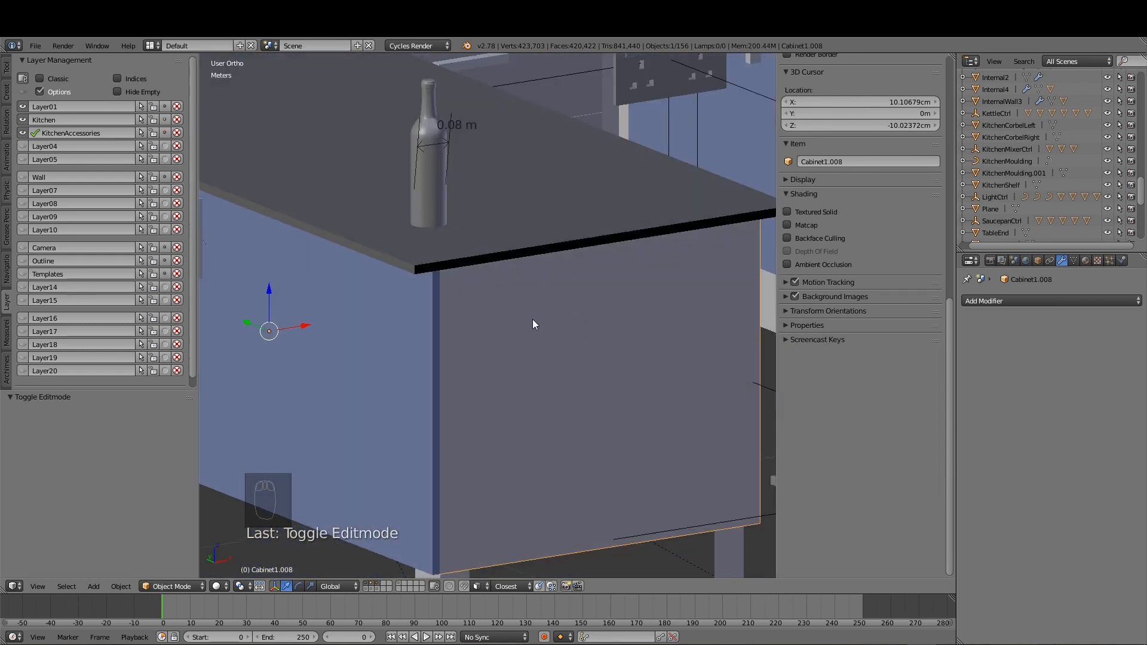
key("Tab")
left_click(633, 322)
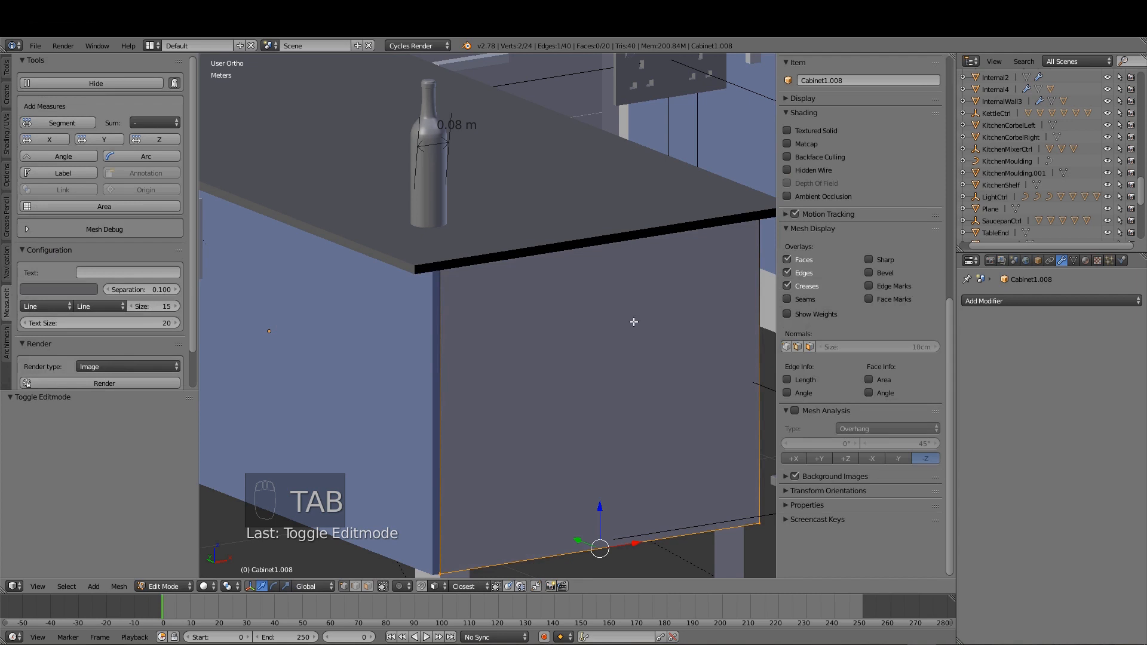
key("ctrl+Tab")
left_click(644, 333)
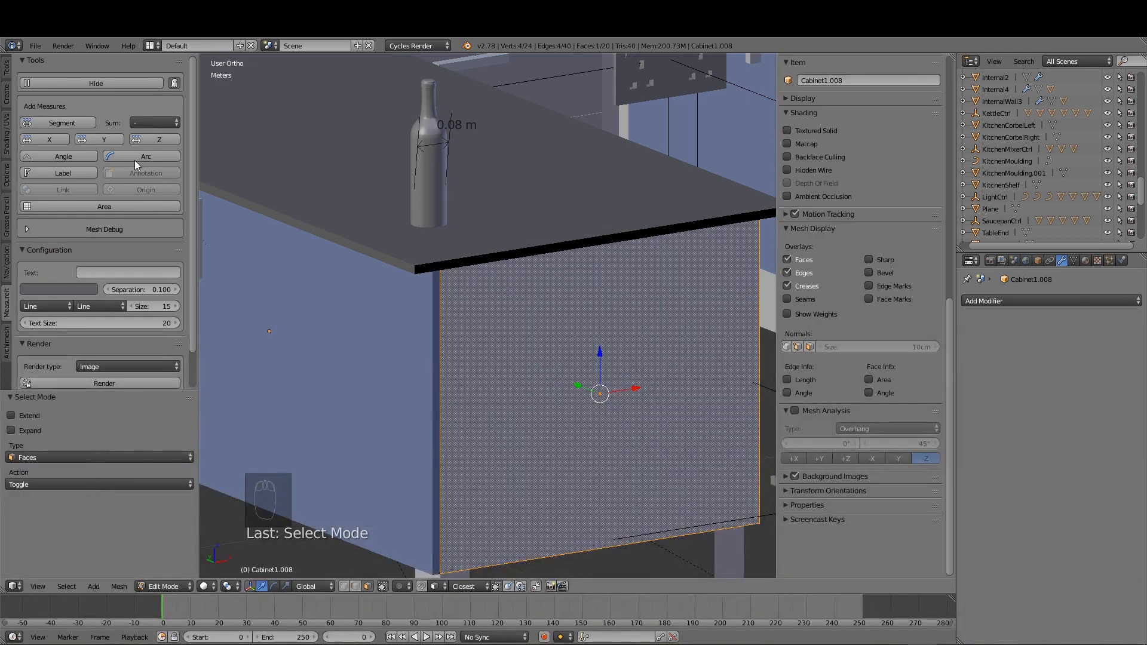
left_click(63, 122)
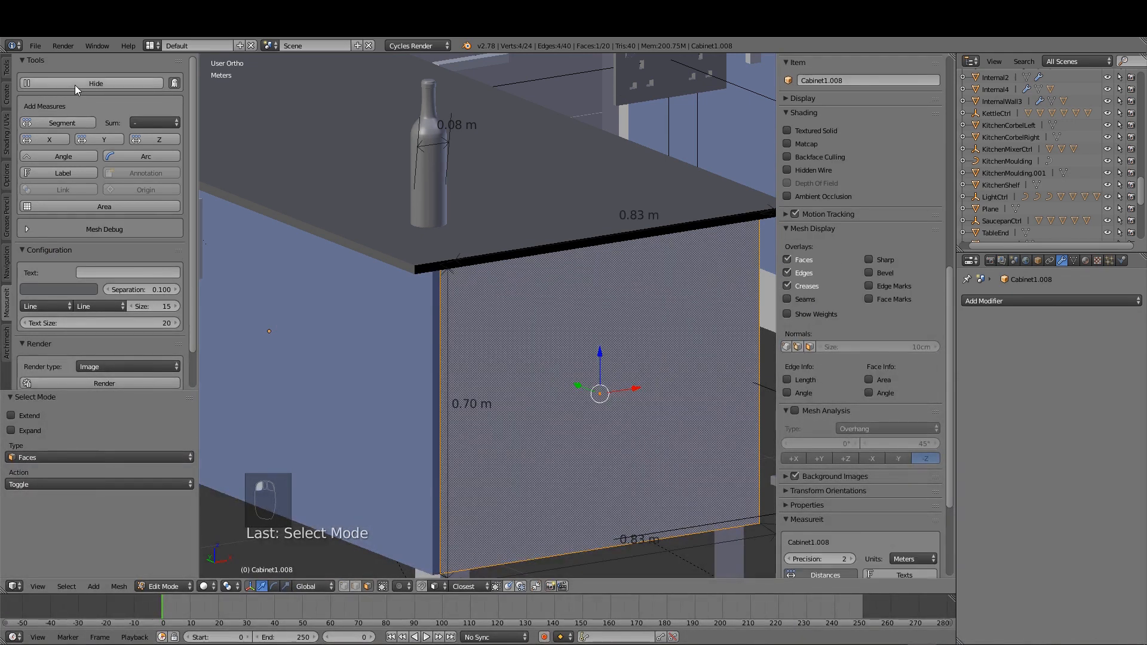
Step: Inset the cabinet's end face by about 2.44 cm and extrude it inward by about 8.36 cm
middle_click_drag(558, 375, 511, 367, "shift")
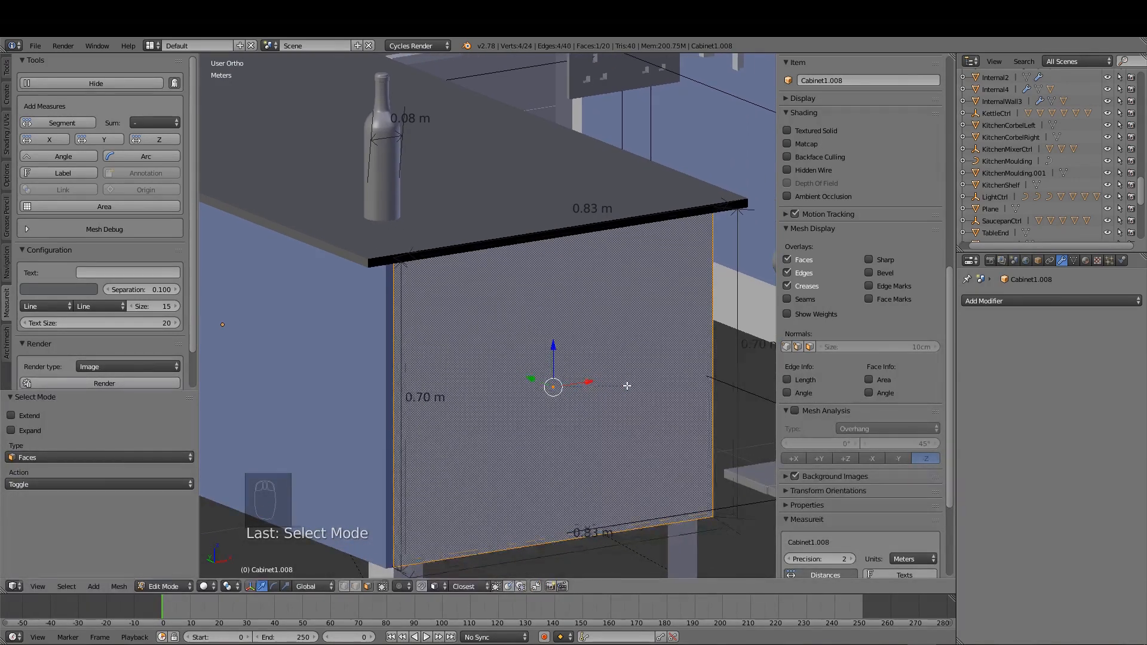
key("i")
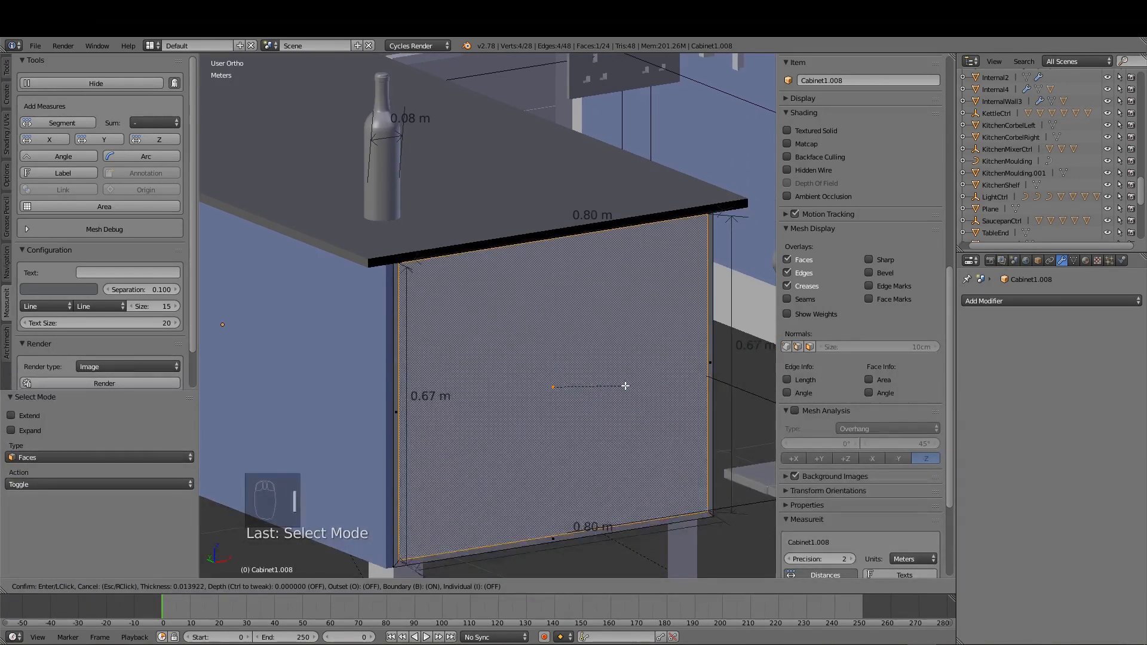
left_click(621, 386)
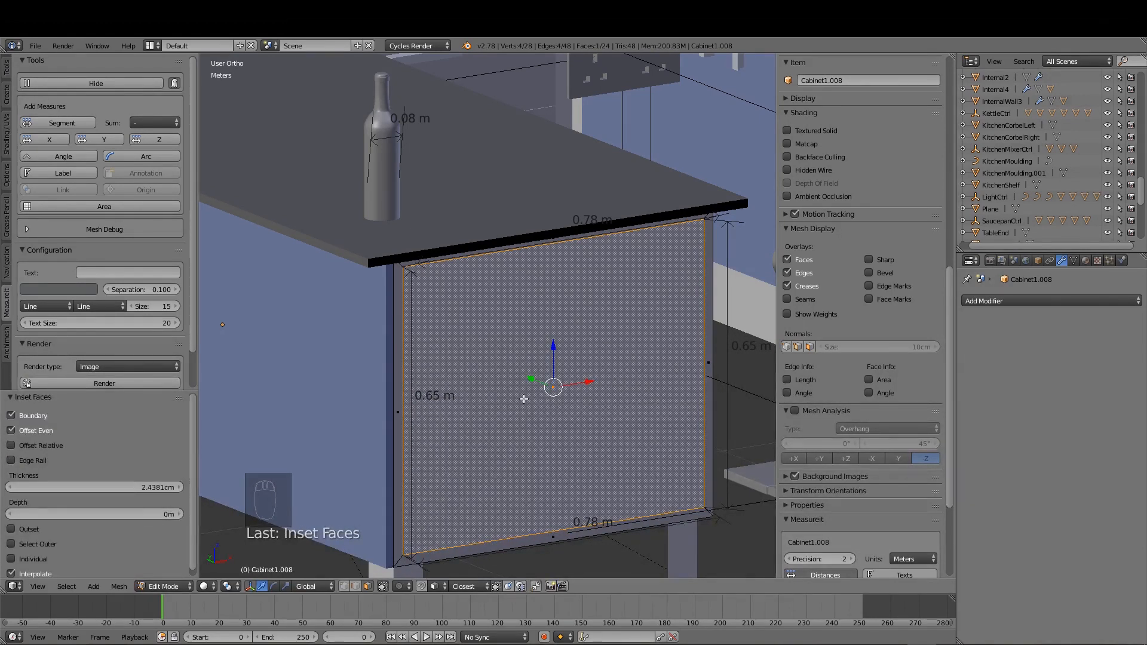
middle_click_drag(524, 399, 556, 404)
key("e")
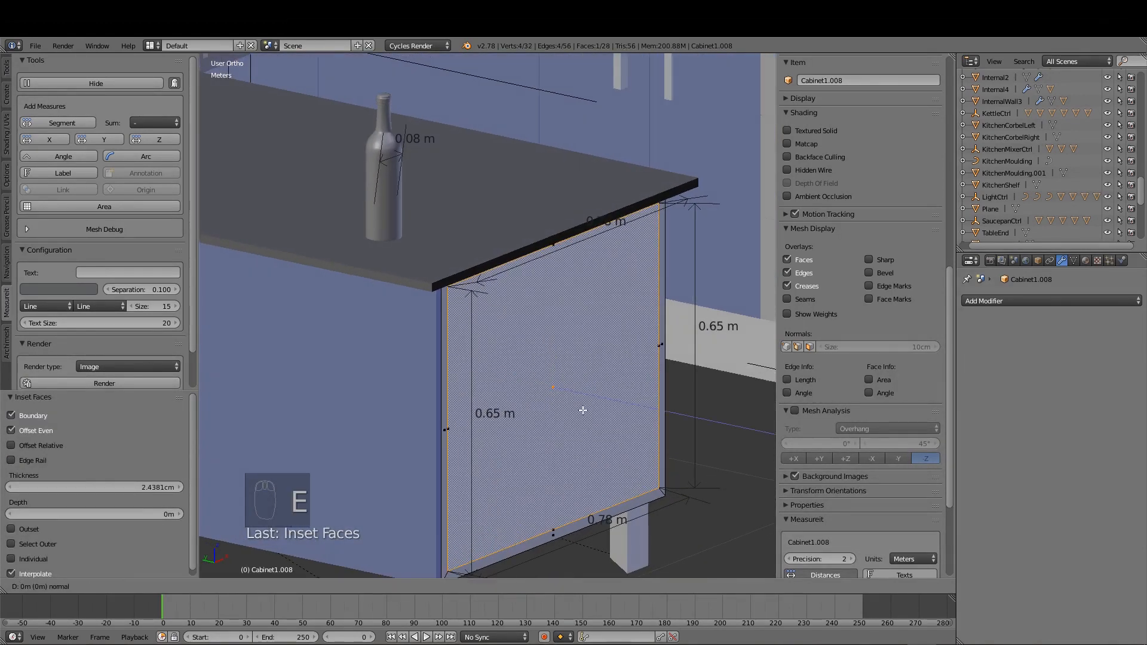
left_click(551, 407)
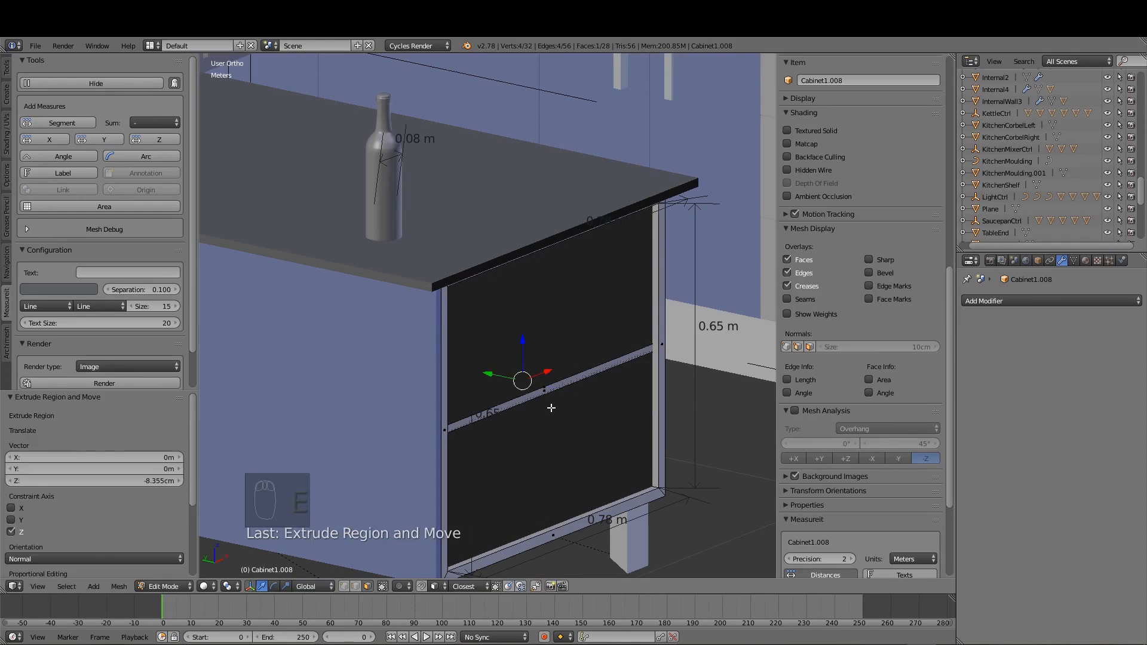
Step: Check the extrusion in wireframe, then isolate the cabinet in local view with solid shading
key("z")
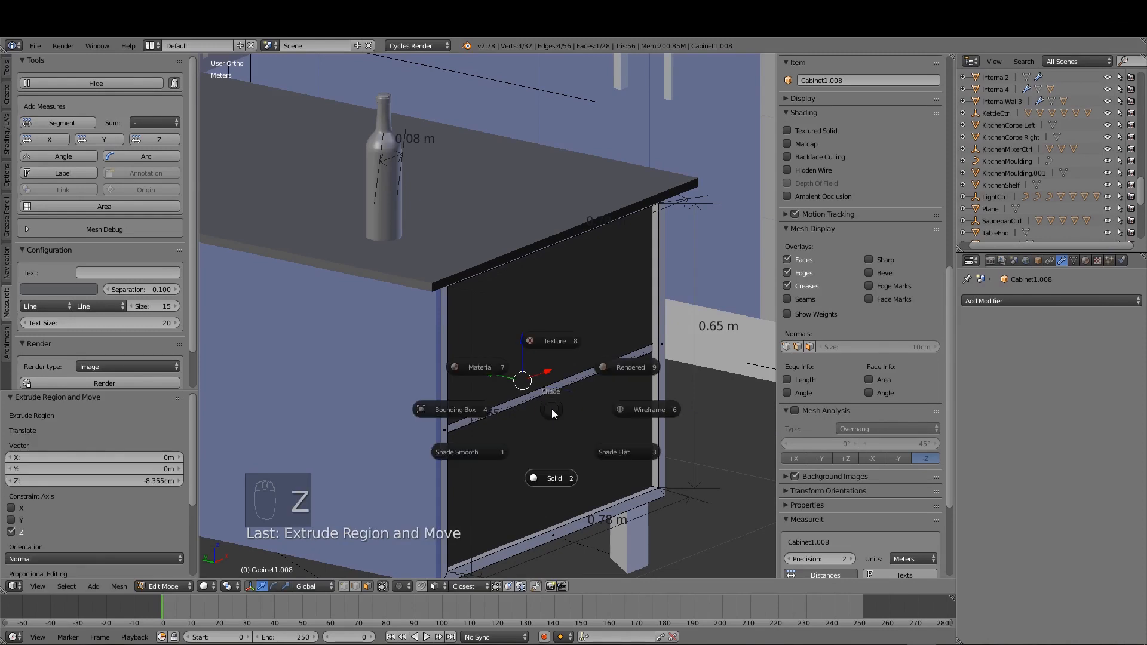
left_click(646, 410)
mouse_move(568, 422)
middle_mouse_down()
mouse_move(604, 420)
mouse_move(592, 421)
middle_mouse_up()
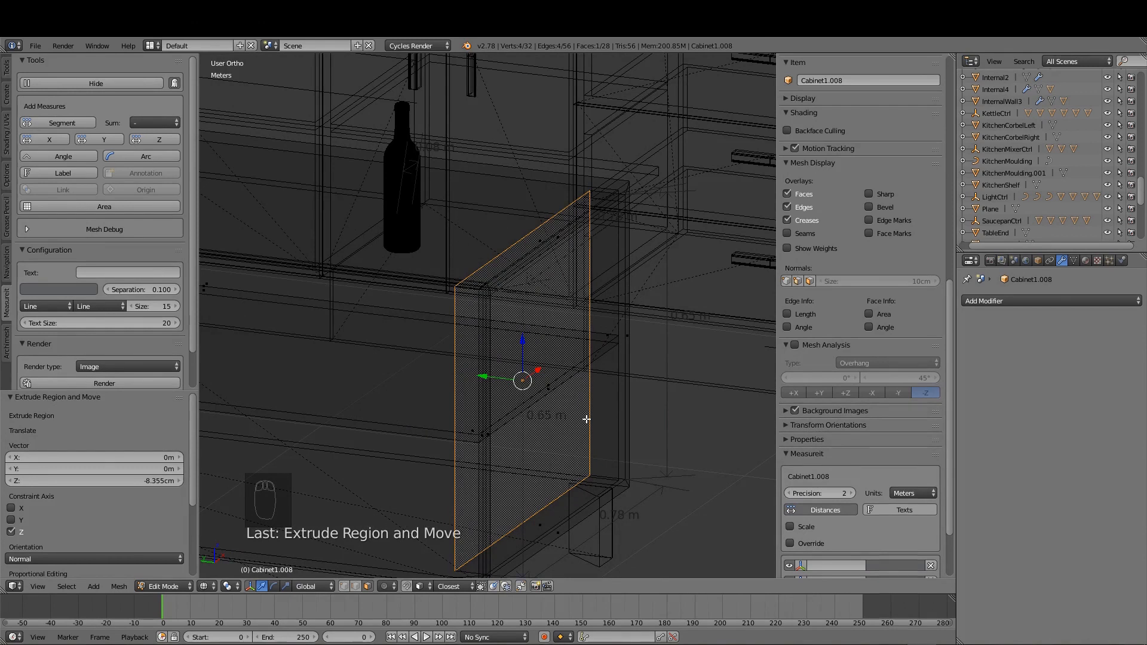
key("KP_Divide")
key("z")
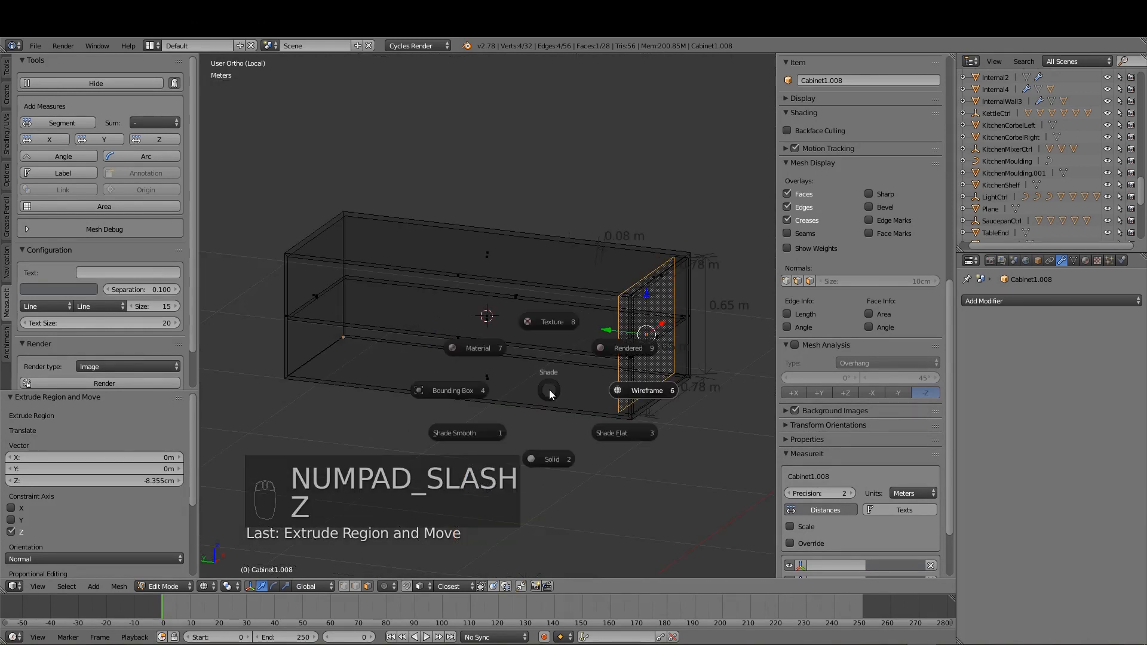
left_click(565, 467)
scroll(567, 387, "up", 5)
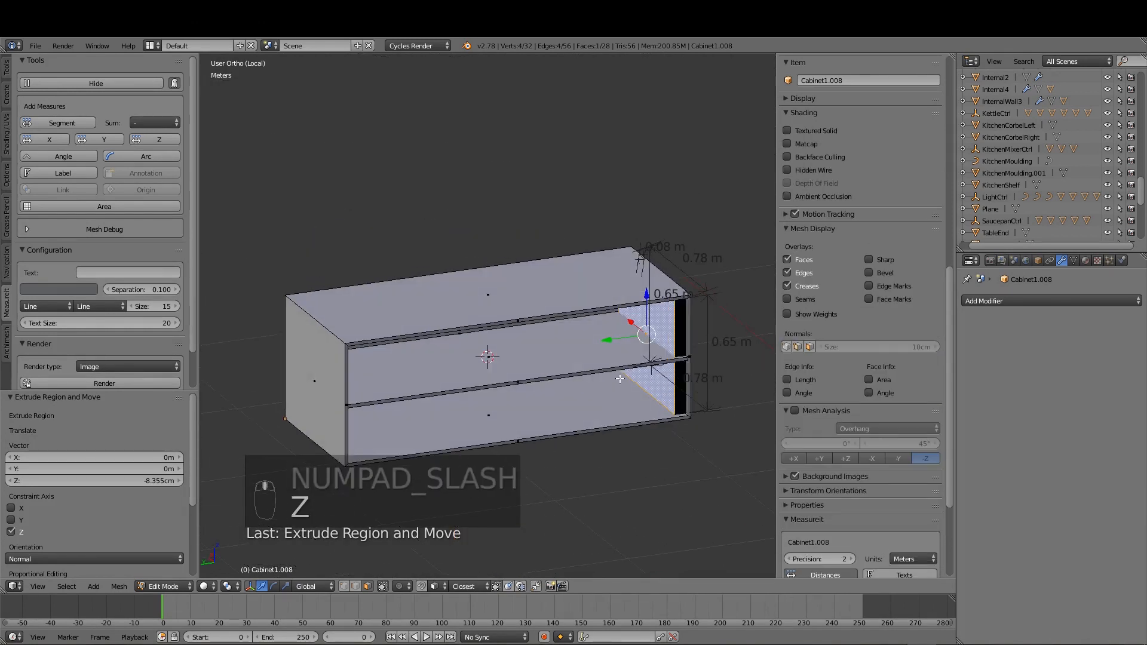
Step: Delete the four faces of the middle divider that cross the cabinet's recessed end
middle_click_drag(603, 341, 566, 338)
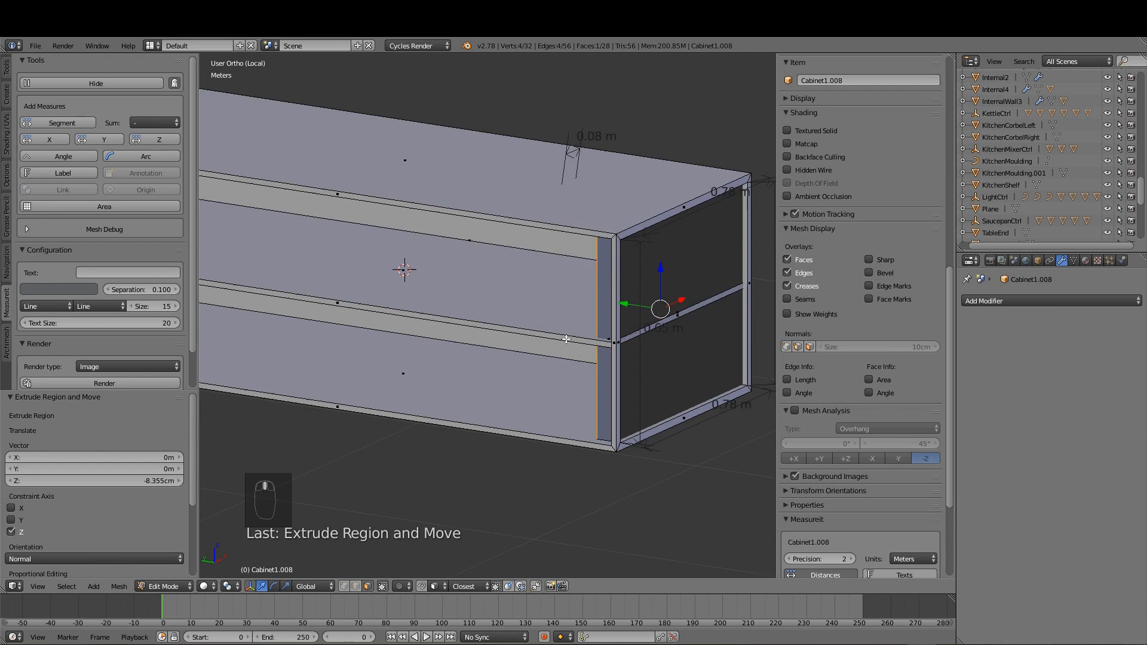
scroll(659, 335, "up", 2)
right_click(460, 311, "shift")
scroll(513, 336, "up", 2)
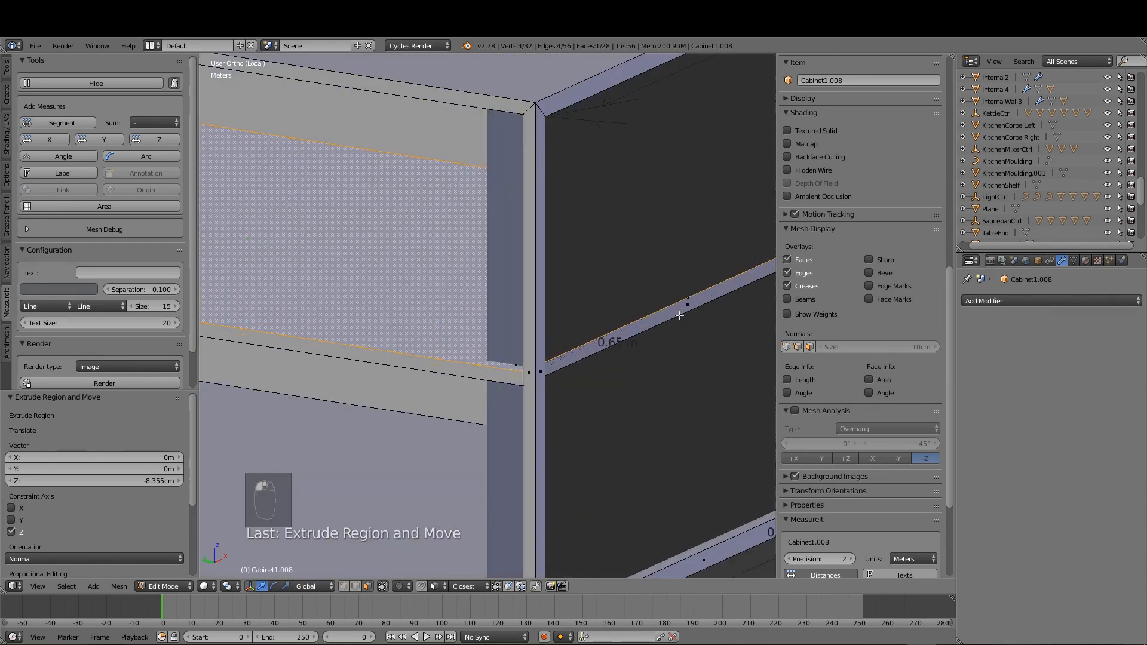
right_click(500, 243, "shift")
middle_click_drag(512, 335, 422, 369)
scroll(486, 259, "down", 2)
scroll(579, 307, "up", 3)
right_click(579, 307, "shift")
scroll(581, 305, "down", 2)
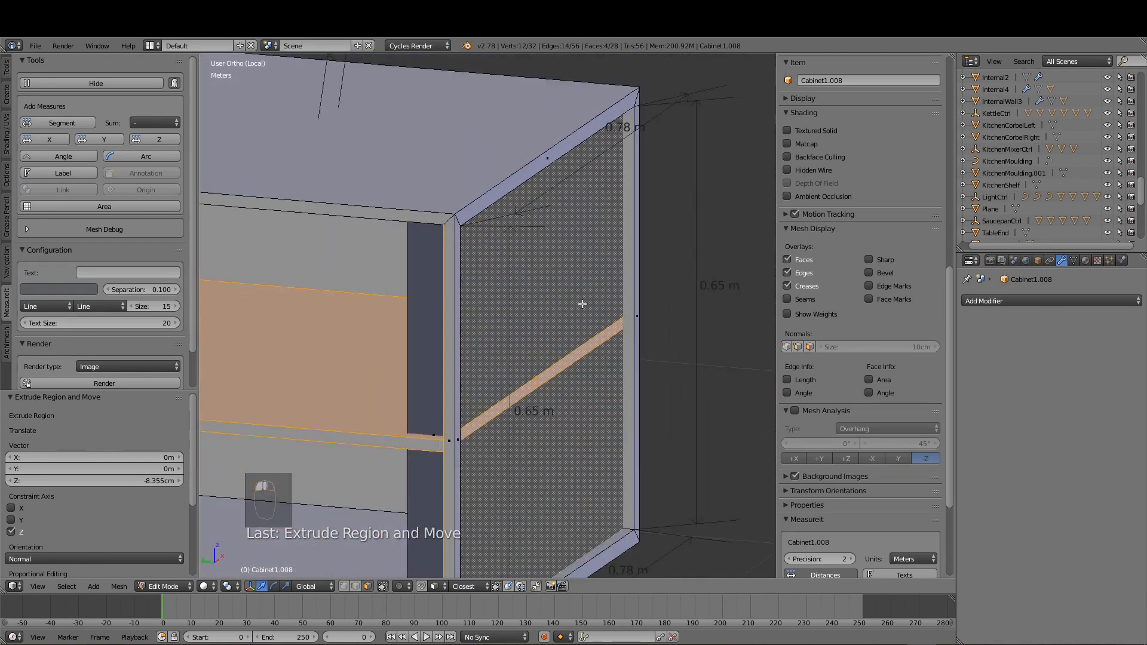
middle_click_drag(583, 304, 635, 262, "shift")
key("x")
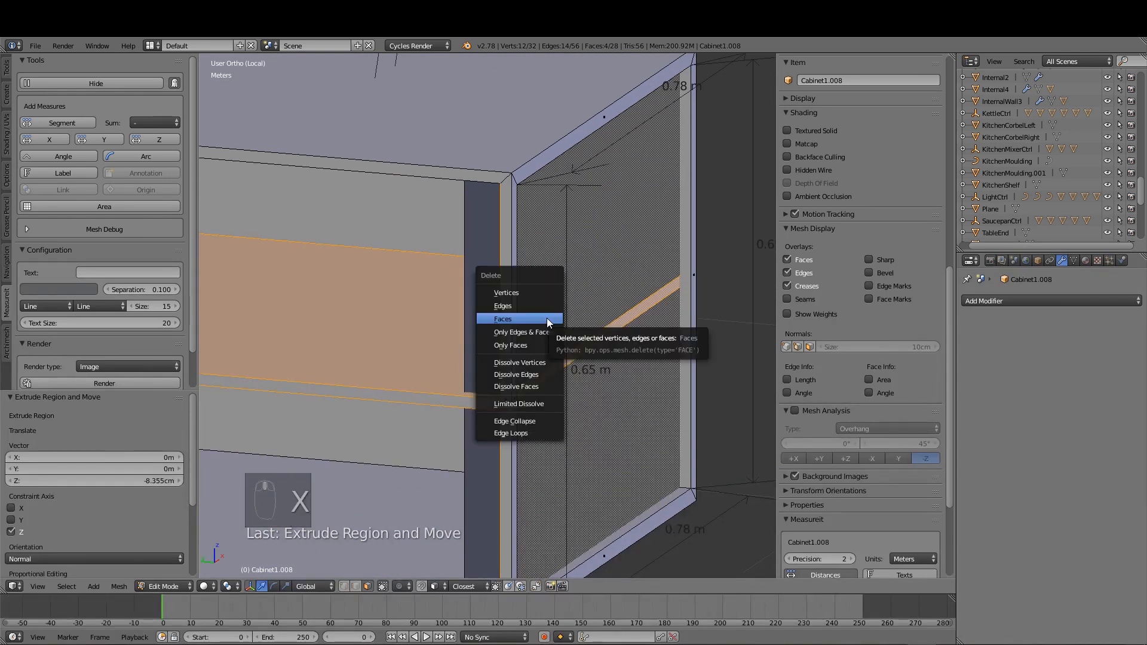
left_click(547, 318)
Step: Reselect the recessed end panel, leave local view and switch the full scene to solid shading
middle_click_drag(549, 327, 496, 345)
scroll(537, 340, "down", 2)
right_click(532, 351)
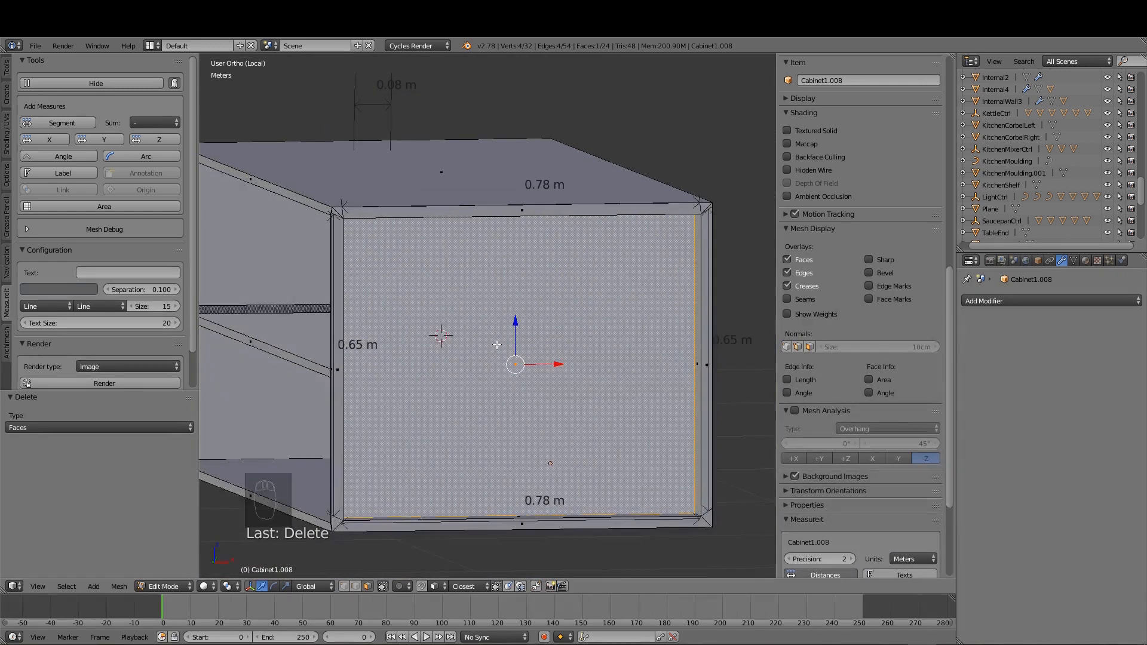
key("KP_Divide")
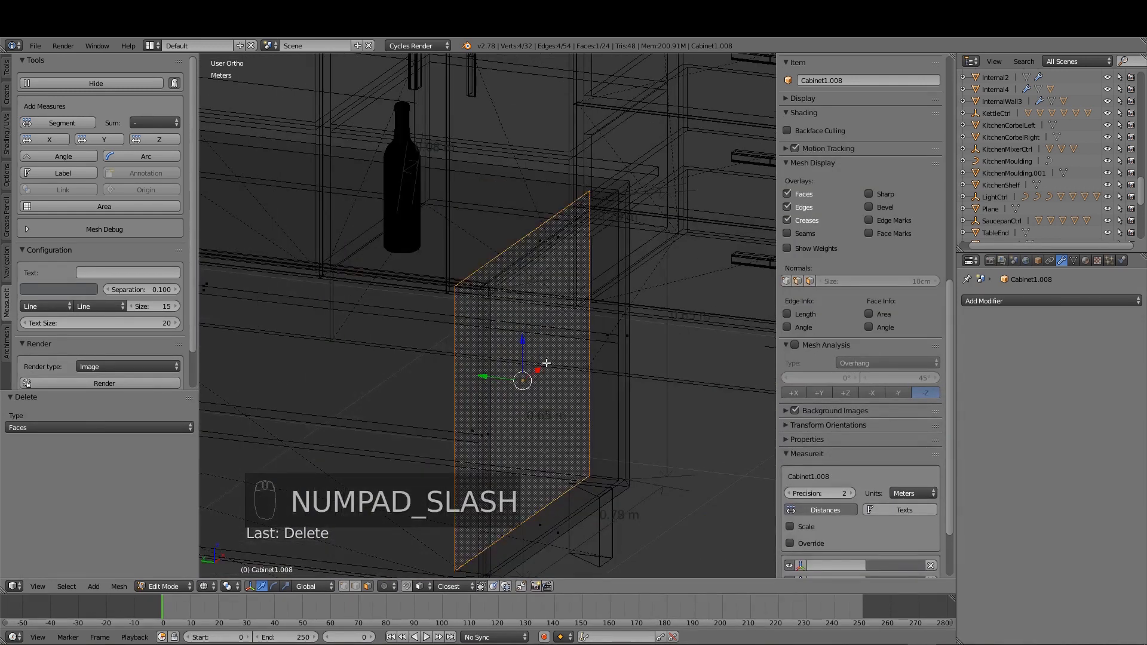
key("z")
left_click(548, 433)
Step: Subdivide the recessed end panel with 5 cuts
mouse_move(553, 411)
middle_mouse_down("shift")
mouse_move(599, 359)
mouse_move(537, 329)
middle_mouse_up("shift")
scroll(536, 329, "up", 1)
key("w")
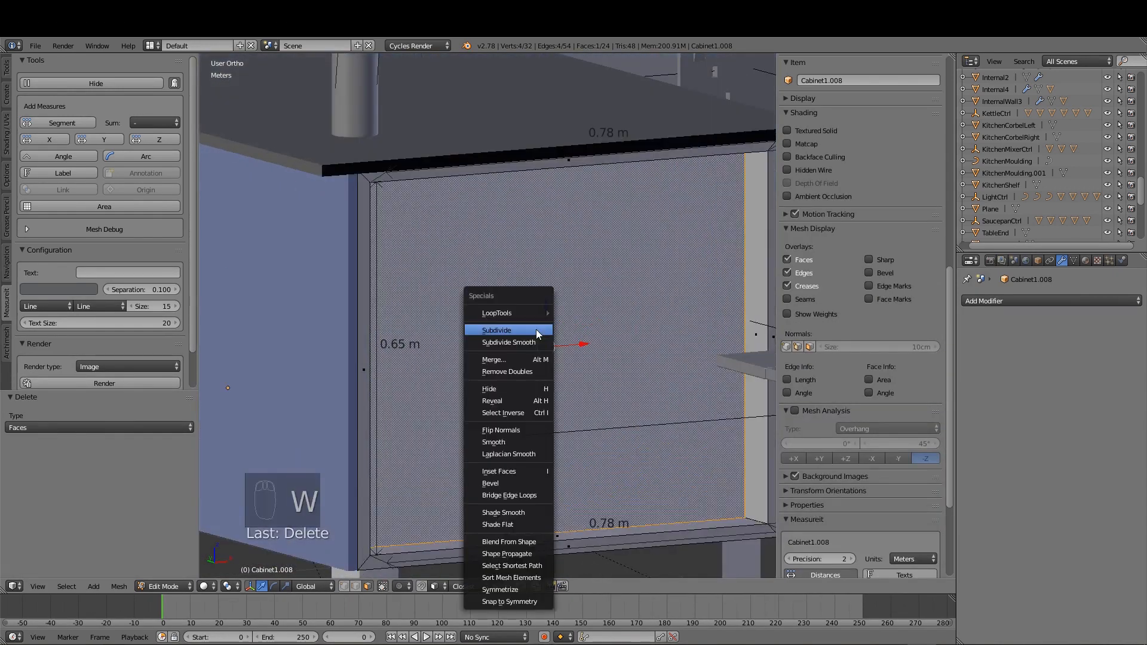
left_click(505, 329)
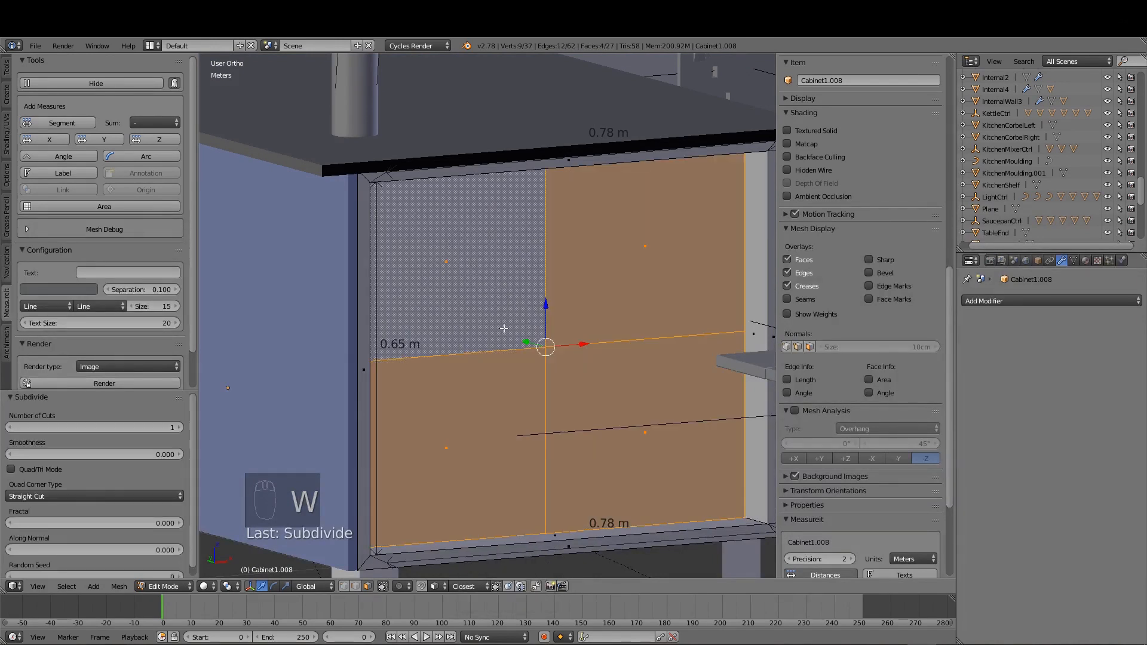
left_click(181, 428)
left_click(181, 428)
left_click(181, 428)
left_click(181, 427)
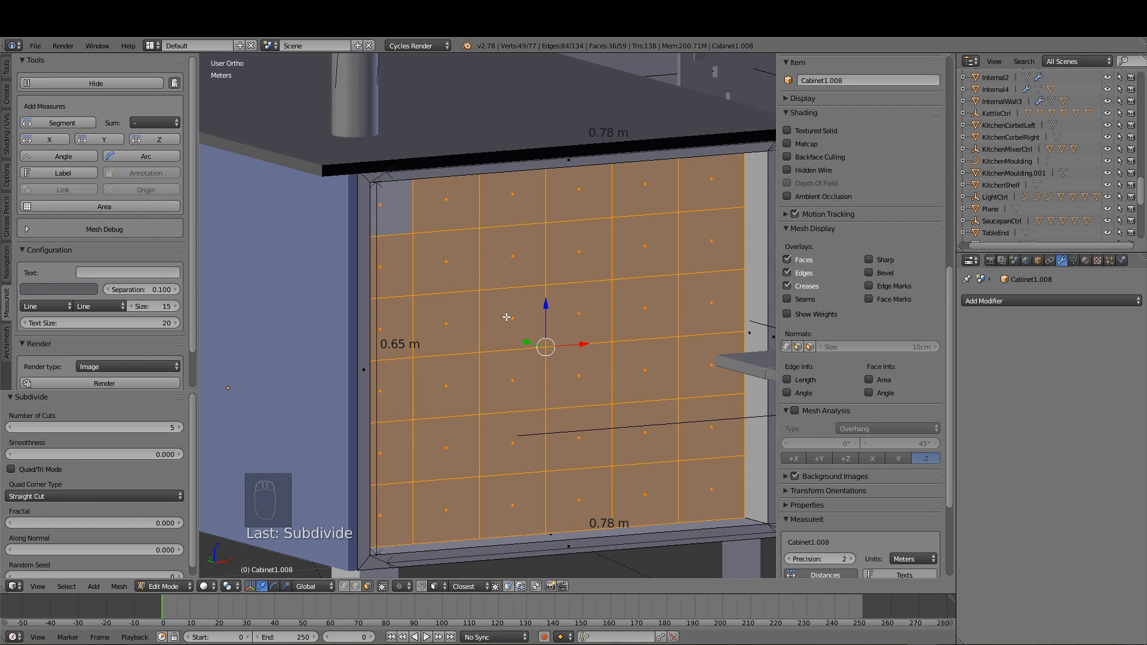
Step: Inset the subdivided panel's faces individually by about 1.53 cm
key("i")
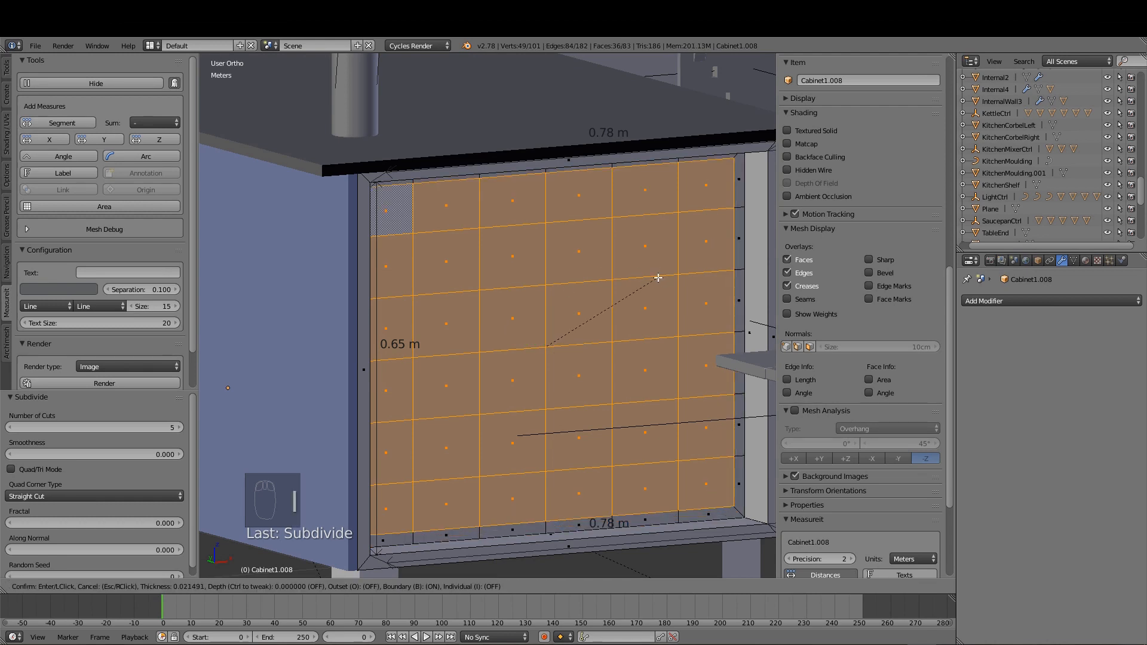
key("i")
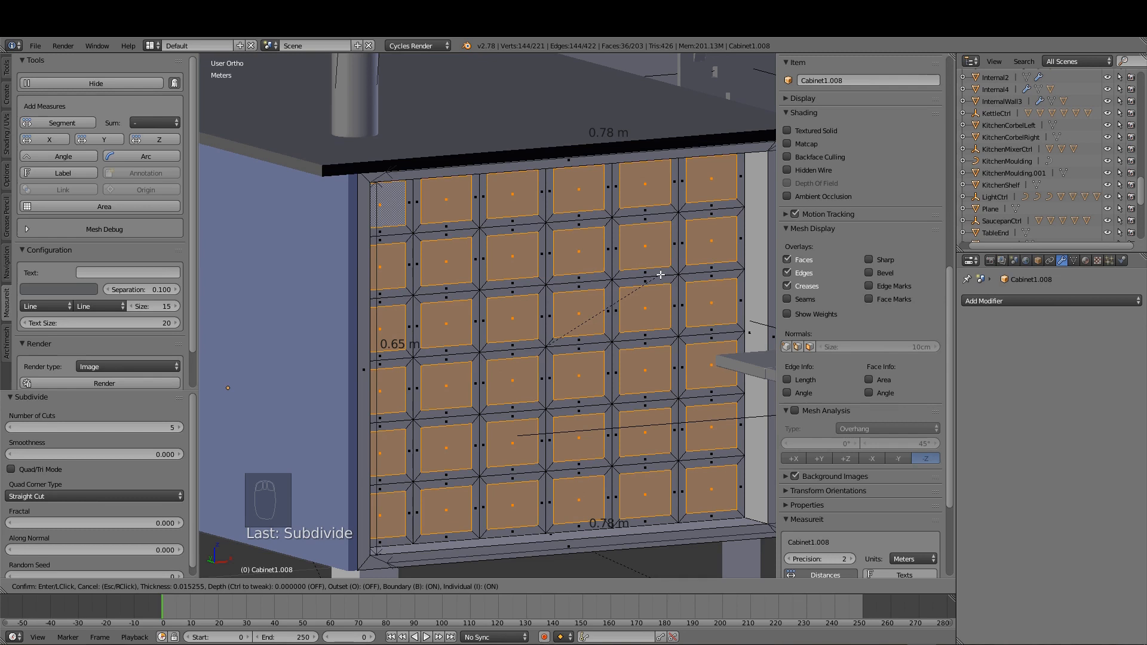
left_click(660, 274)
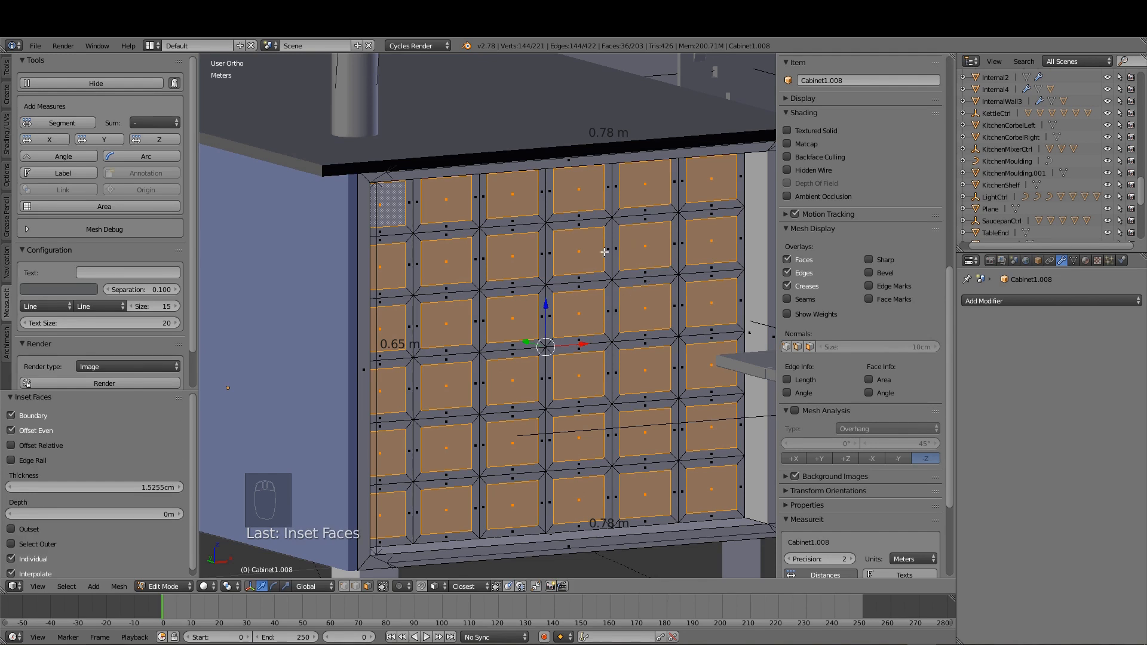
Step: Switch to vertex selection and add segment measures to the width and height of the grid's inset openings
key("ctrl+Tab")
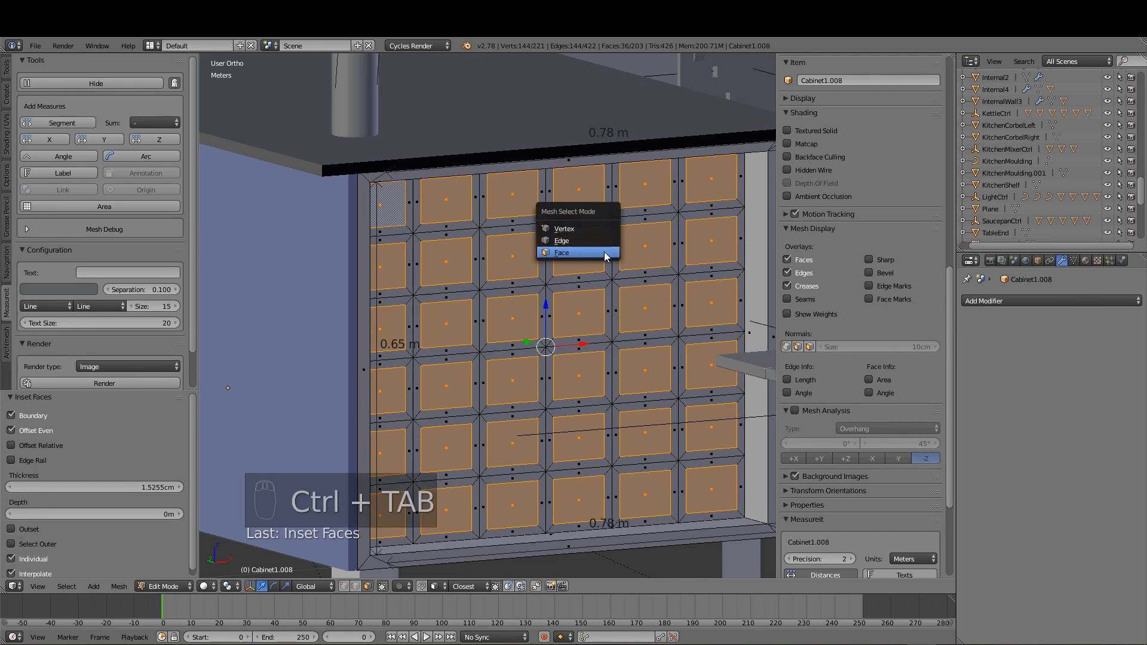
left_click(577, 227)
left_click(577, 227)
left_click(603, 228, "shift")
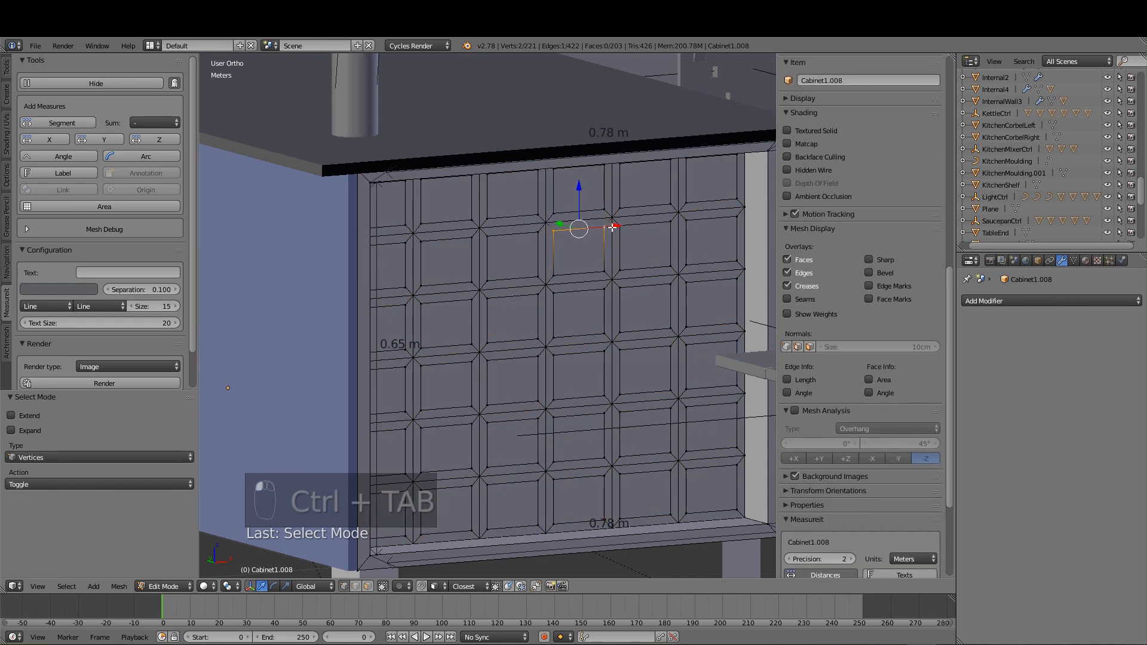
left_click(62, 122)
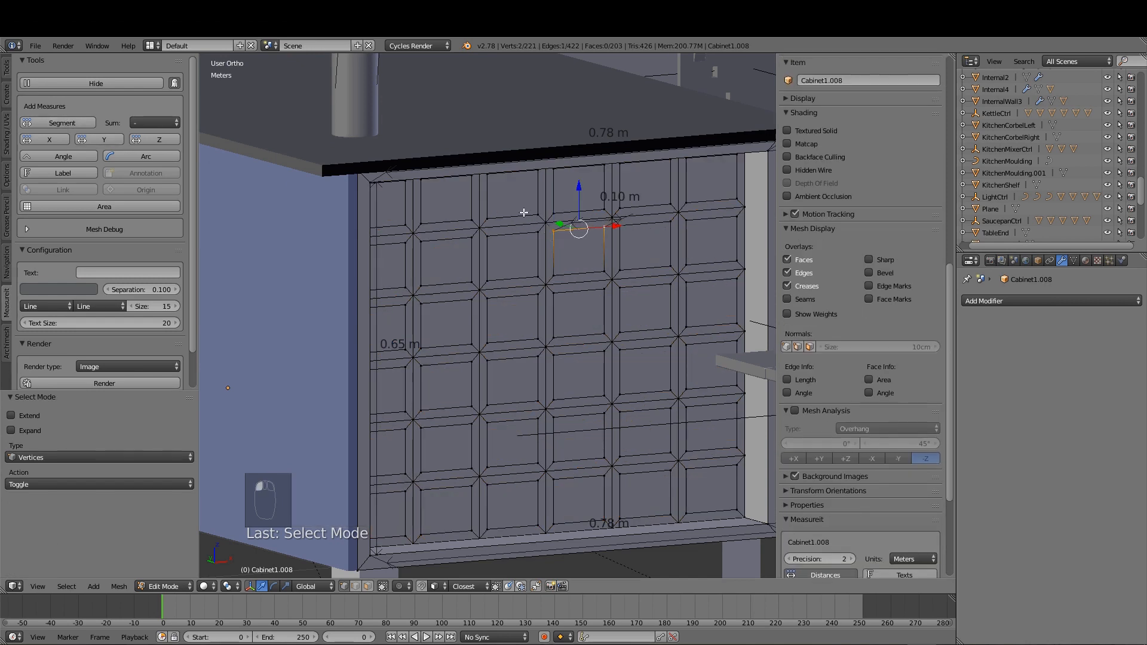
left_click(671, 221)
left_click(672, 263, "shift")
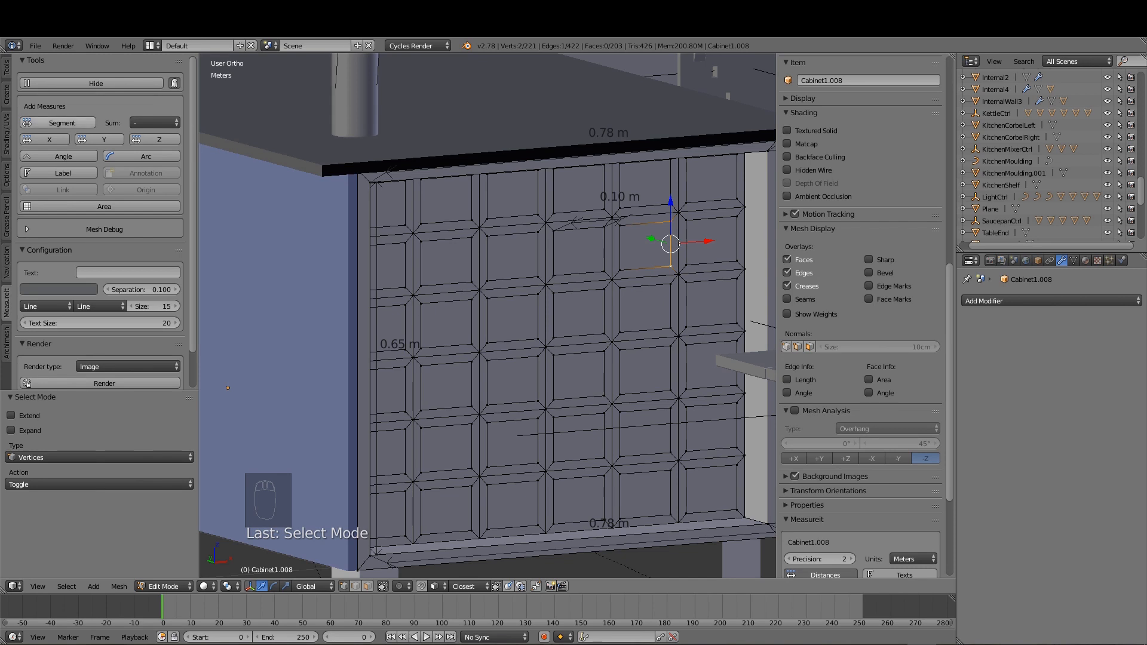
left_click(62, 123)
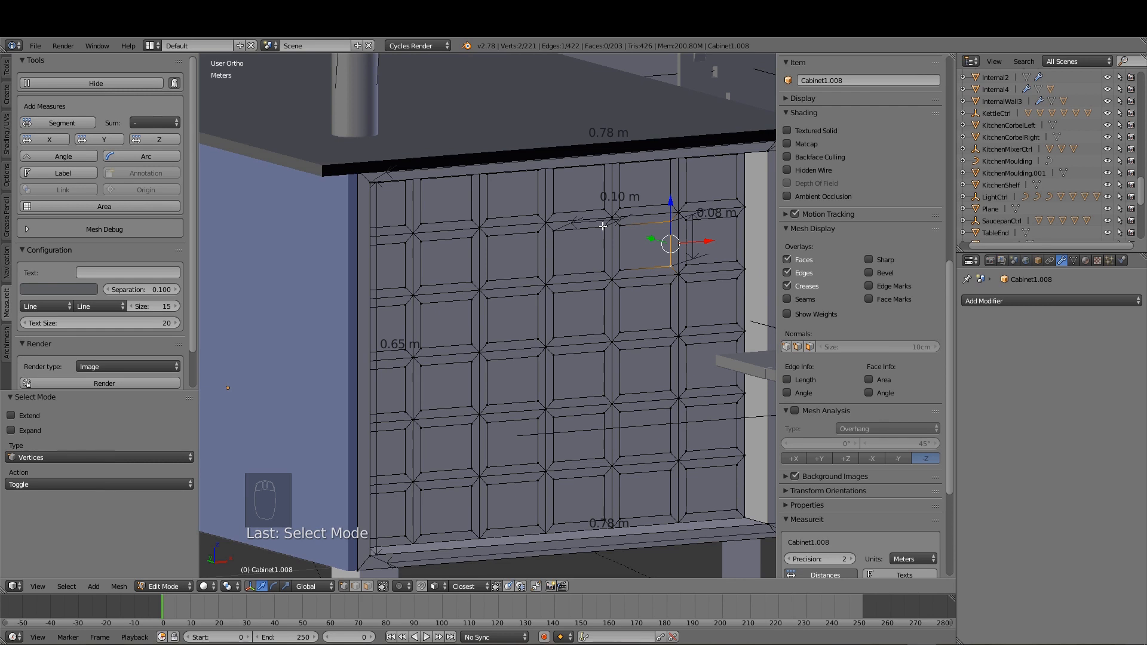
Step: Restore the selection of all inset grid faces and set the pivot point to Individual Origins
key("ctrl+z")
key("ctrl+z")
key("ctrl+z")
key("ctrl+z")
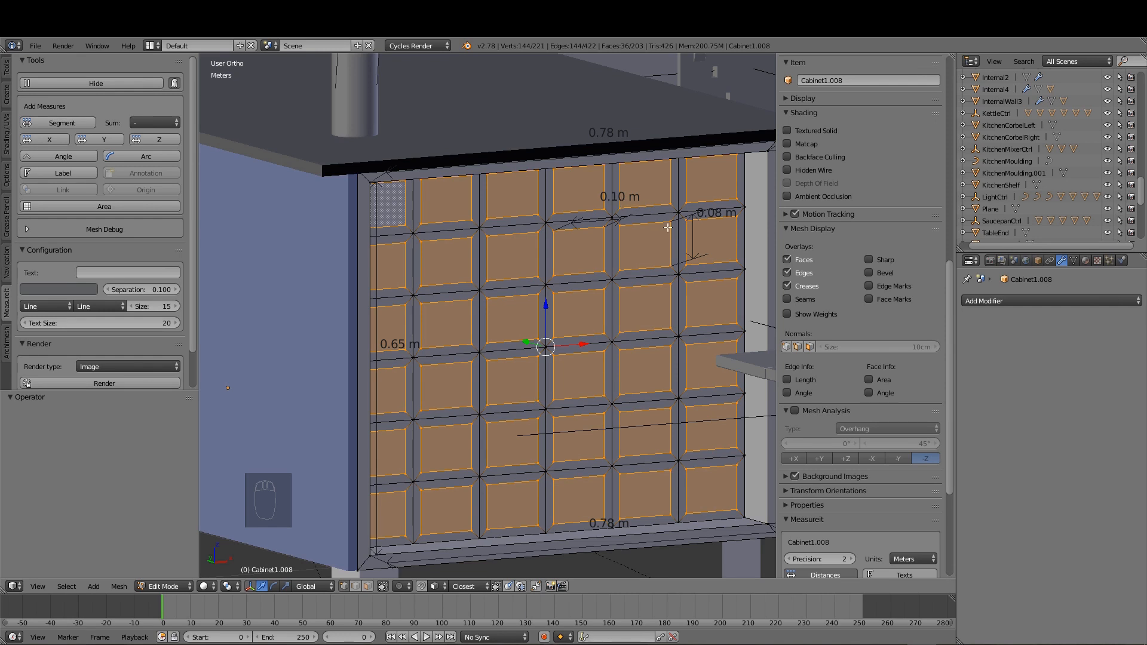
key("s")
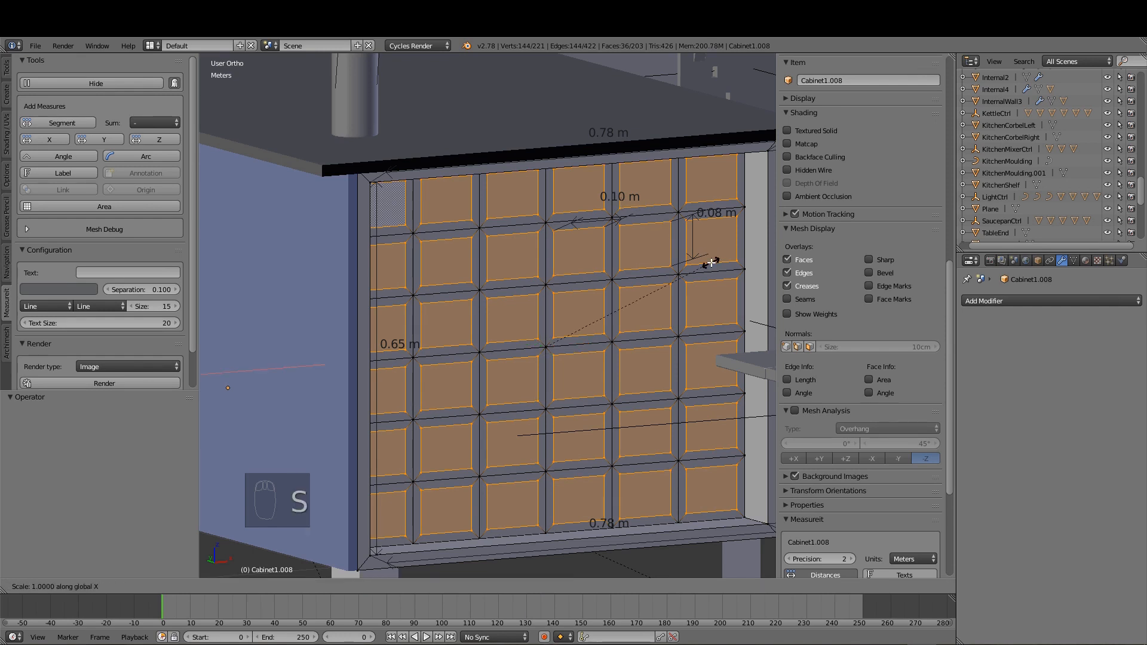
key("Escape")
key("period")
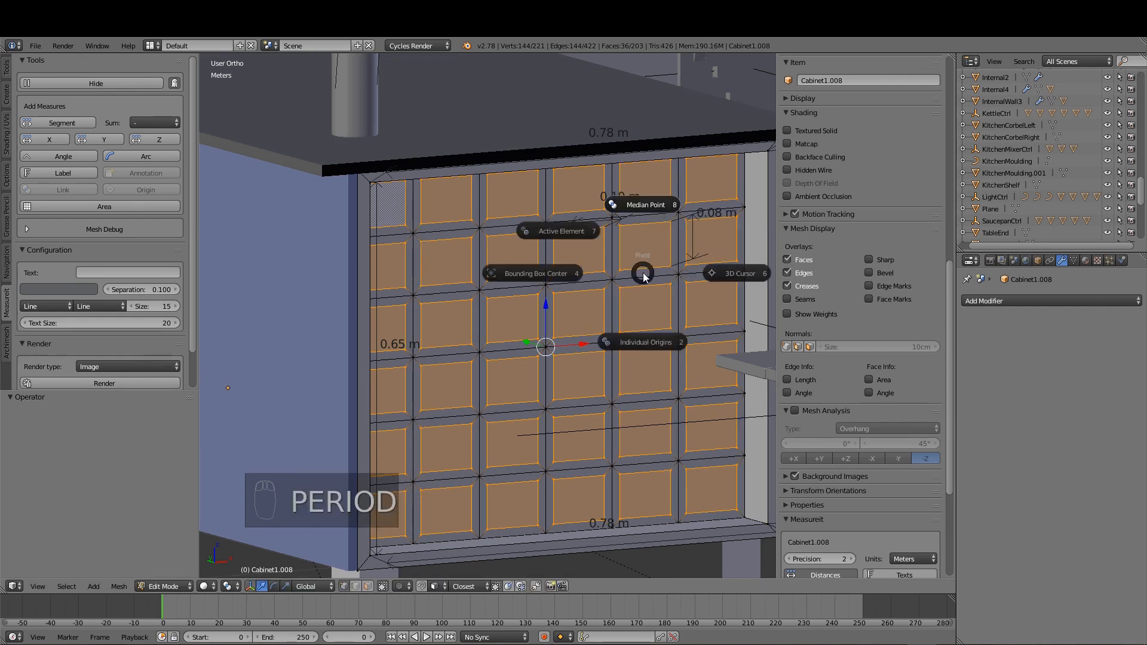
left_click(643, 340)
Step: Scale the inset faces individually to about 0.929 along X and about 1.1 along Z
key("s")
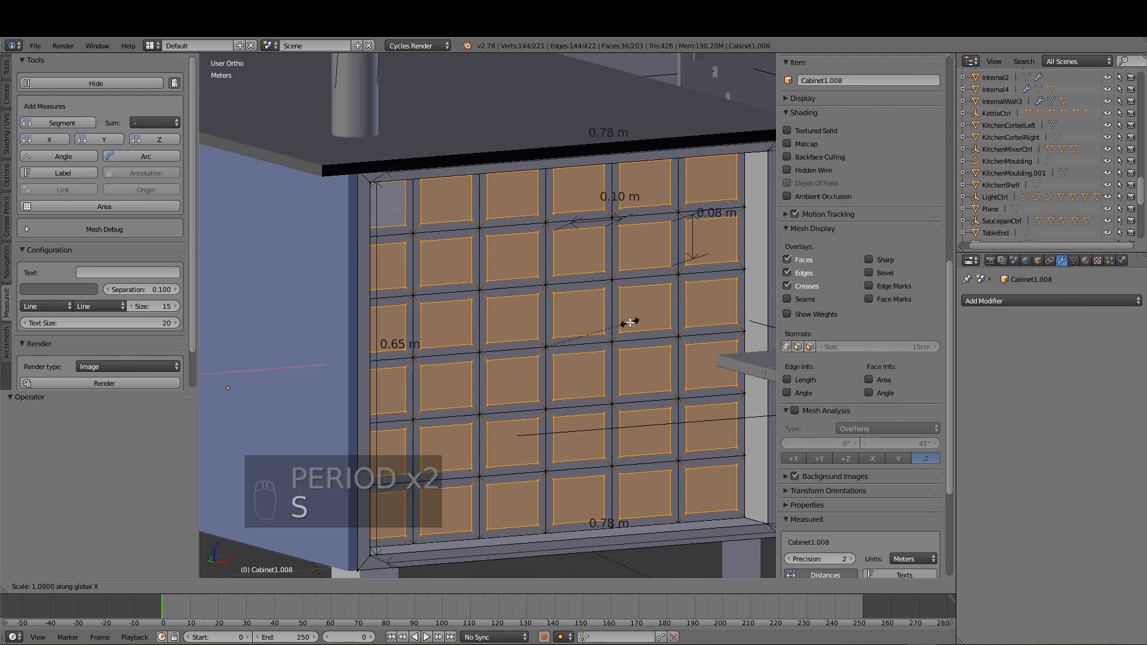
key("x")
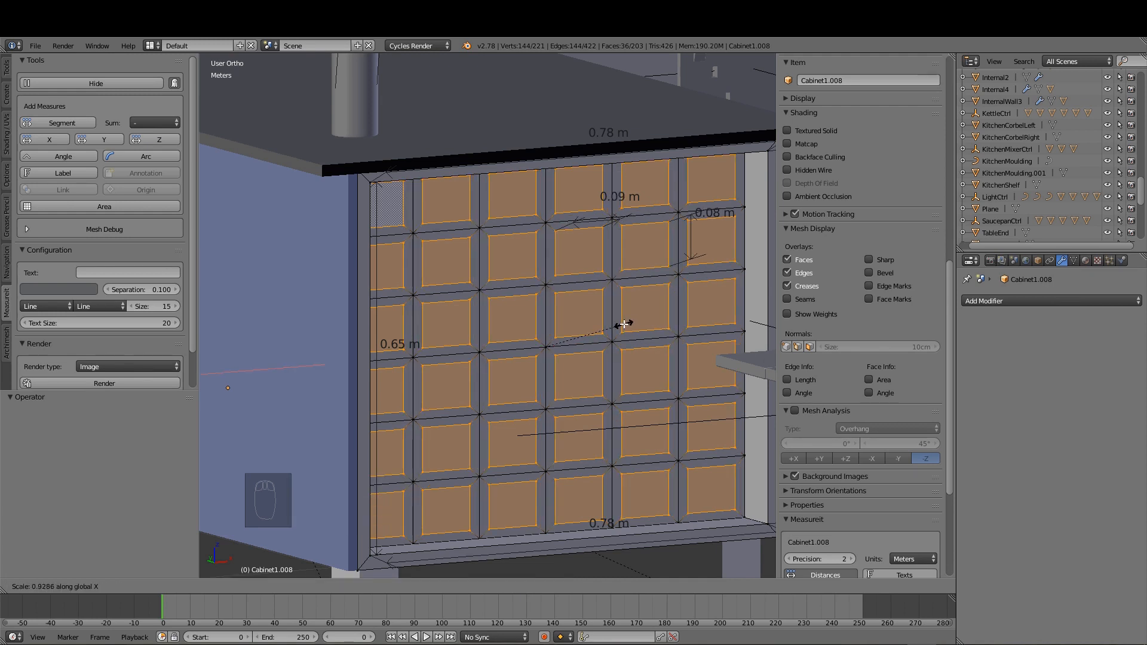
left_click(624, 325)
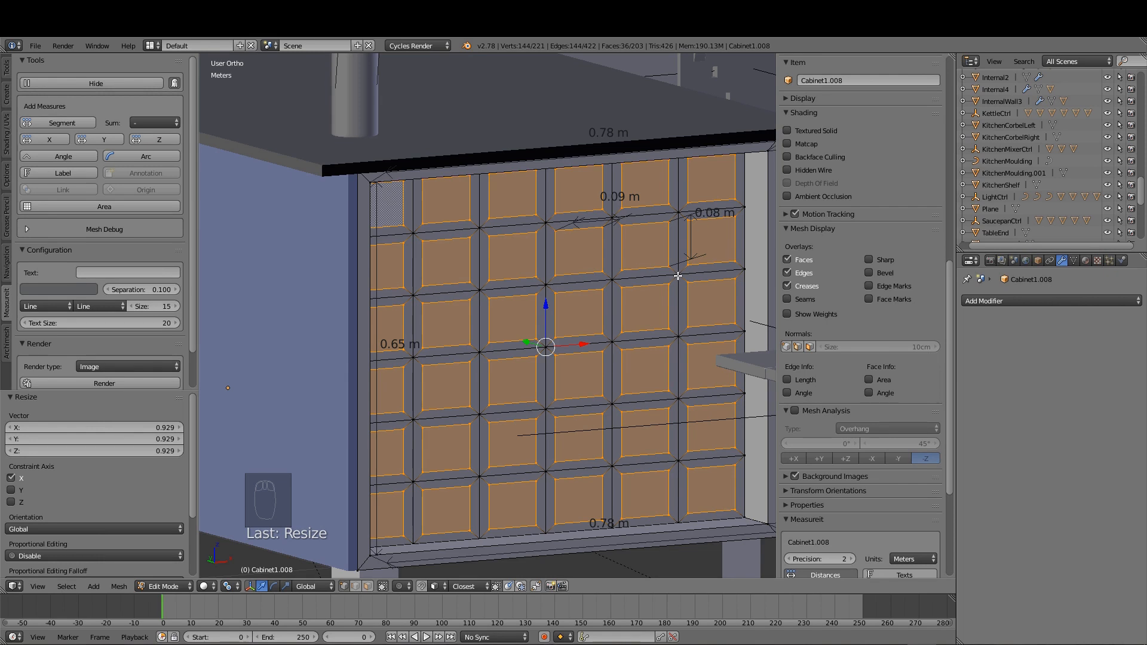
key("s")
key("z")
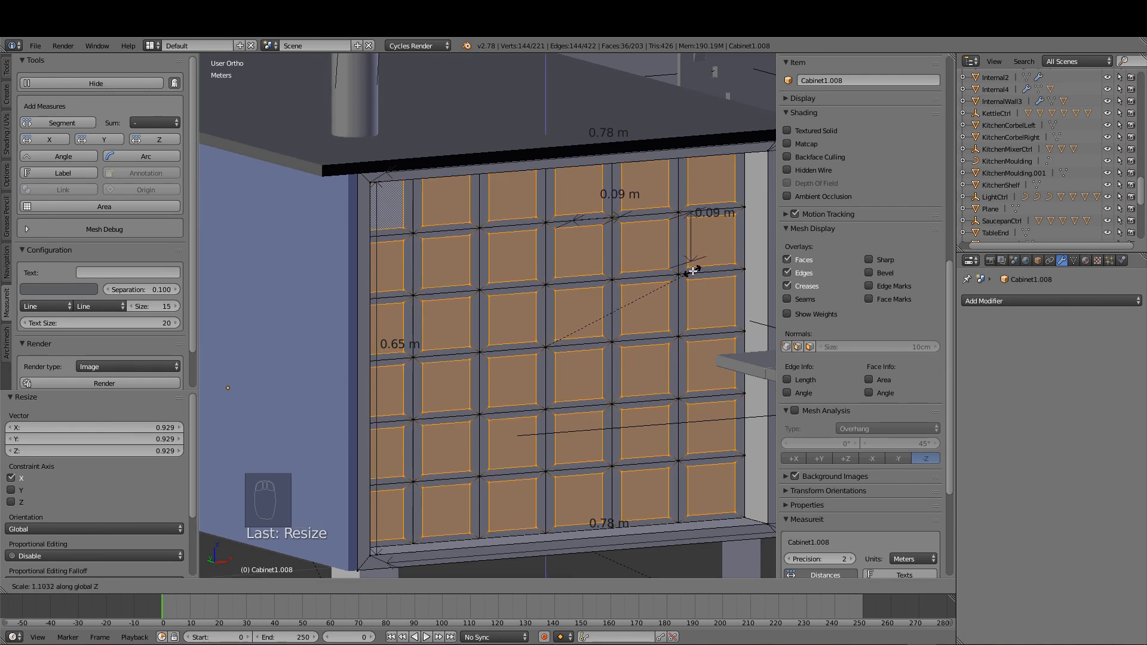
left_click(692, 272)
Step: Extrude the inset faces about 17 cm inward into the cabinet
middle_click_drag(578, 340, 605, 364)
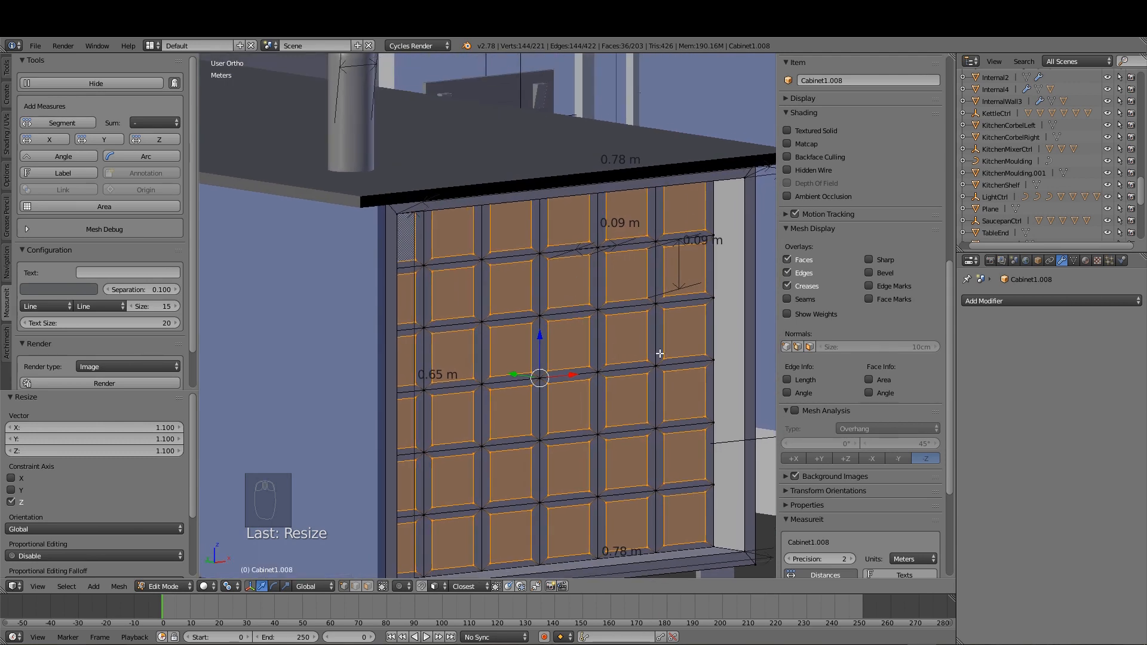
key("e")
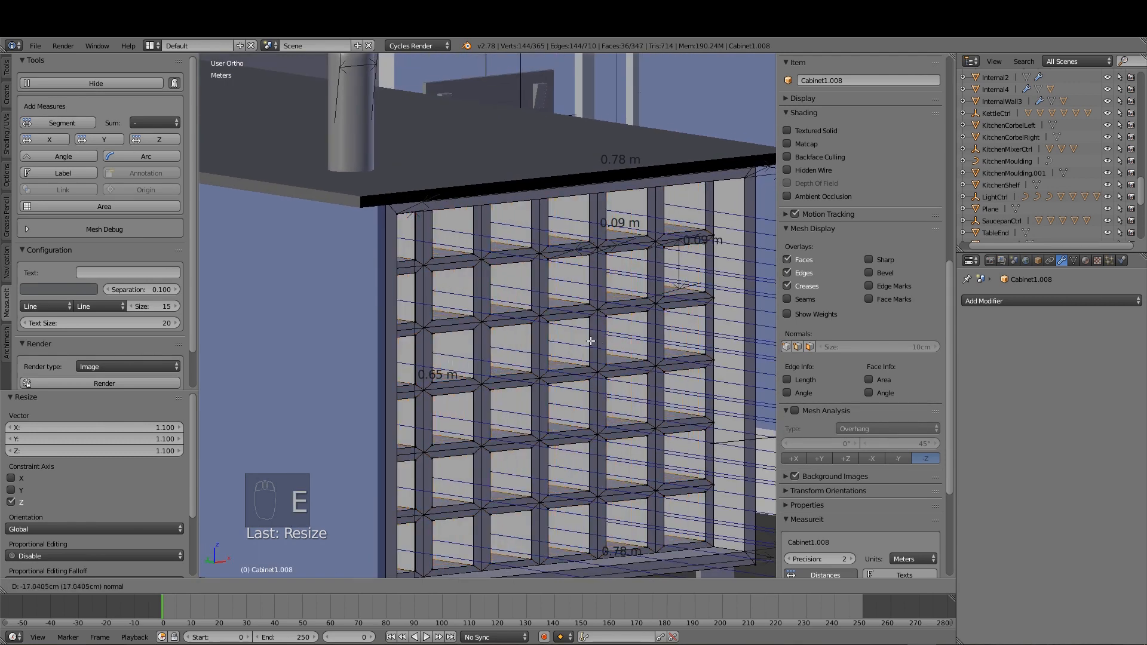
left_click(585, 340)
Step: Move the extruded end faces about 7.97 cm deeper along Y, using wireframe shading, and return to solid shading
key("z")
left_click(663, 333)
mouse_move(663, 331)
middle_mouse_down()
mouse_move(602, 330)
mouse_move(639, 334)
middle_mouse_up()
left_click_drag(440, 368, 393, 366)
middle_click_drag(393, 366, 436, 425)
key("z")
left_click(446, 482)
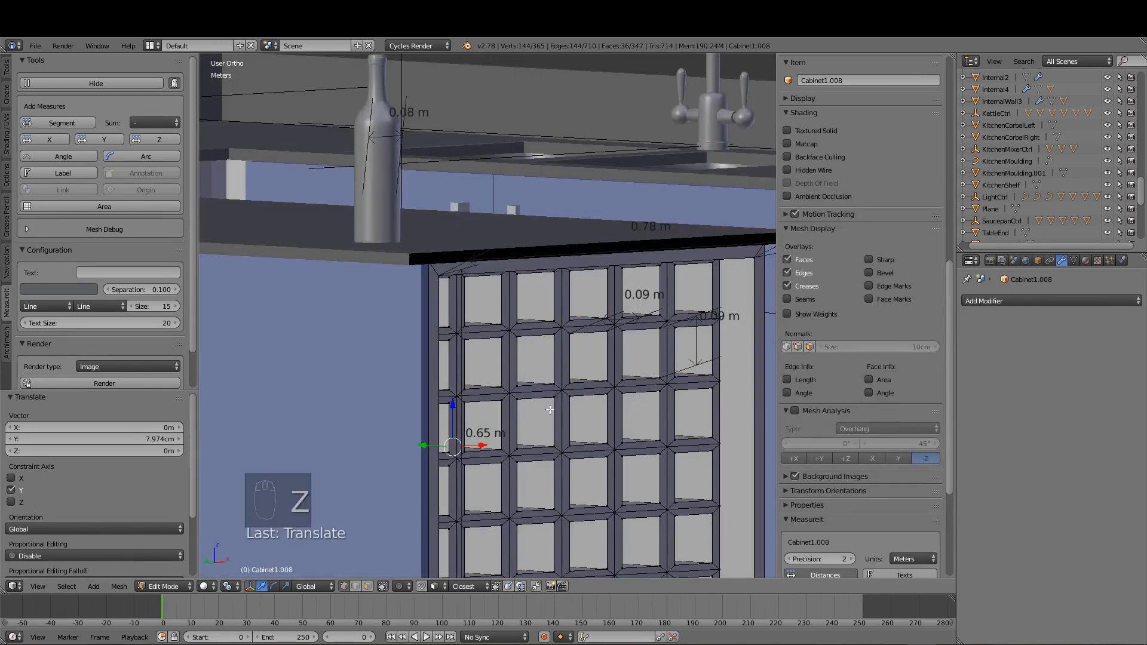
Step: Leave mesh editing and delete all the measurements attached to the cabinet
middle_click_drag(550, 410, 529, 410)
key("Tab")
left_click(457, 409)
middle_click_drag(457, 410, 565, 311)
double_click(933, 452)
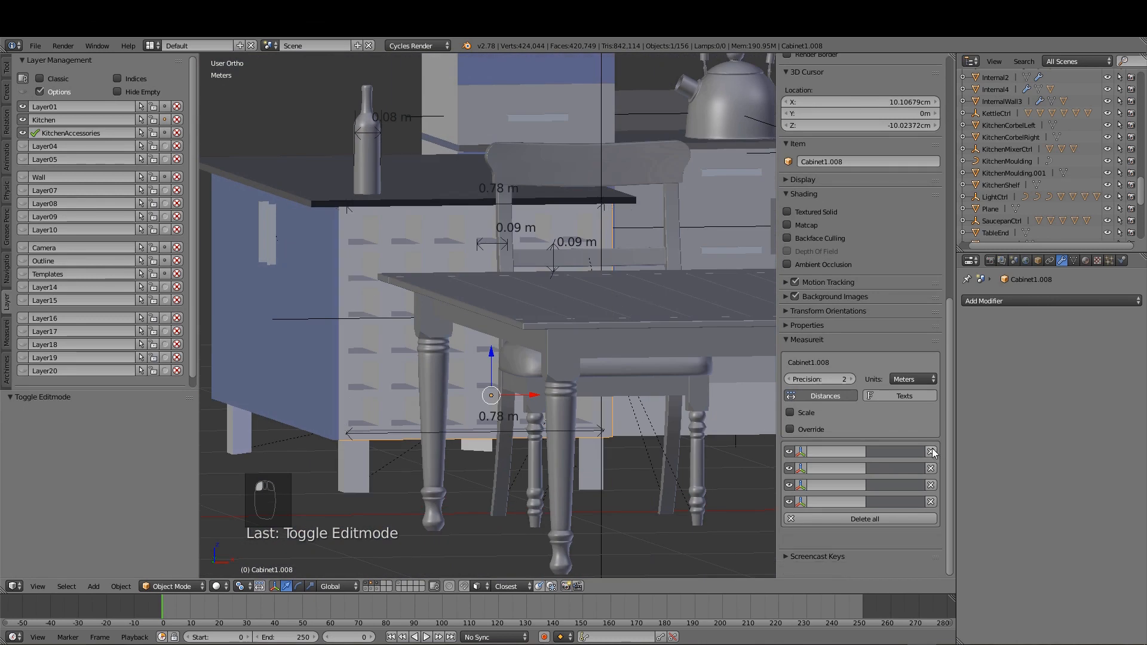
left_click(932, 452)
left_click(932, 452)
left_click(932, 451)
left_click(932, 451)
Step: Delete the wine bottle's measurement and rotate the bottle 90° about X
middle_click_drag(413, 249, 419, 262)
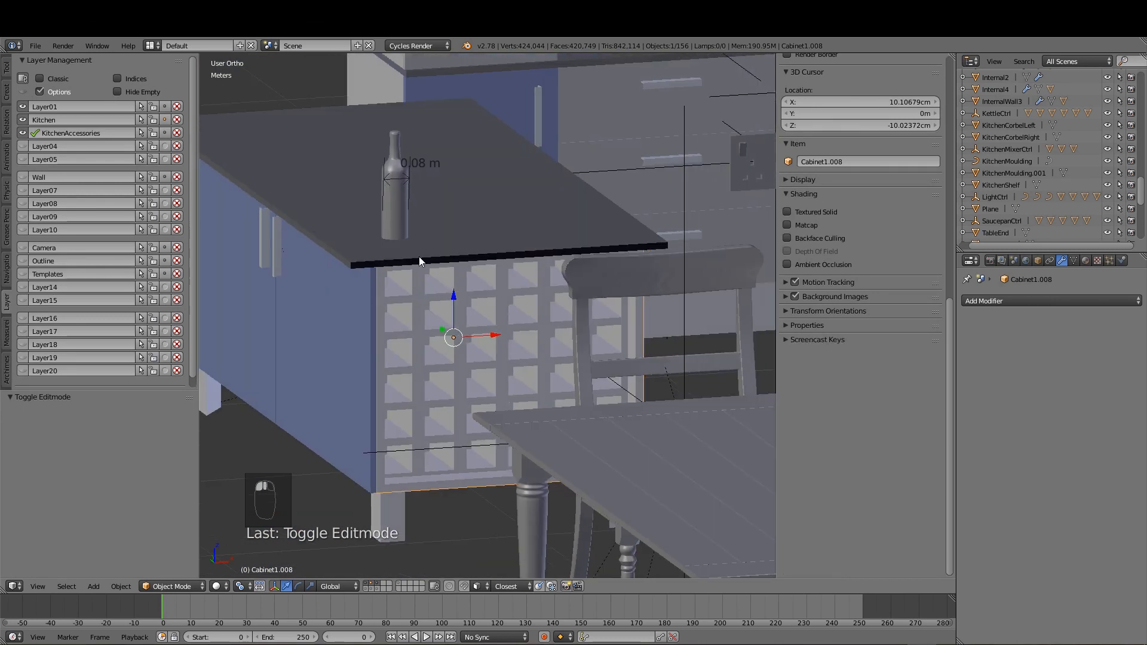
right_click(395, 197)
middle_click_drag(394, 197, 496, 214)
left_click(932, 452)
type("rx")
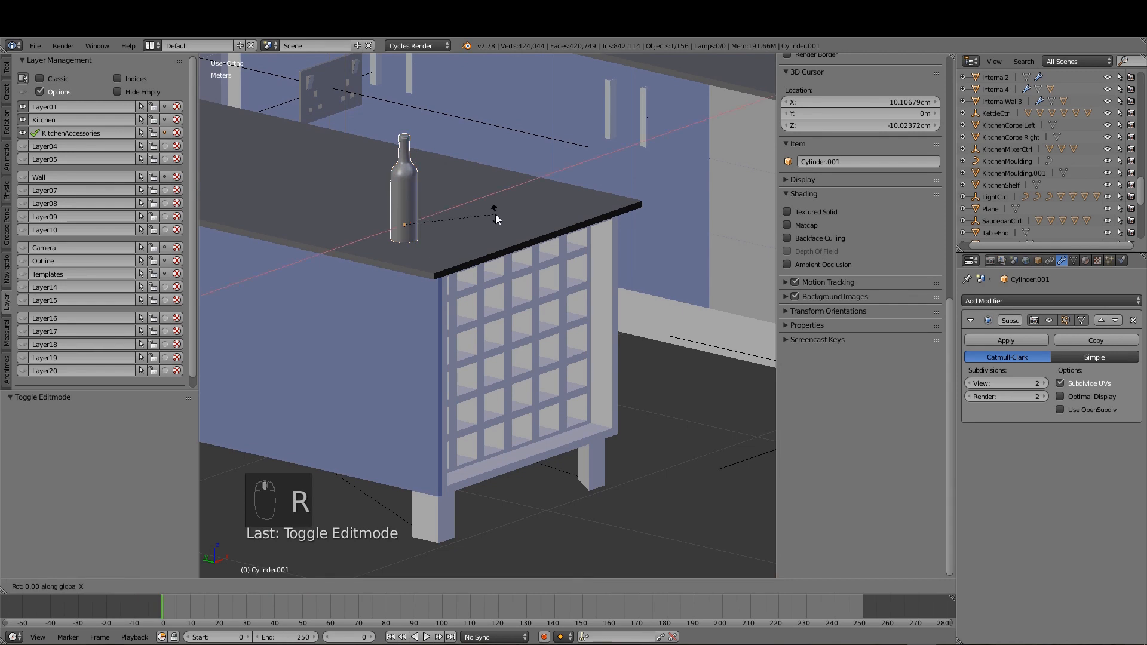
type("90")
key("Return")
Step: Move the bottle about 3.94 cm along negative X and lower it to the grid's top row of openings
middle_click_drag(522, 231, 465, 214)
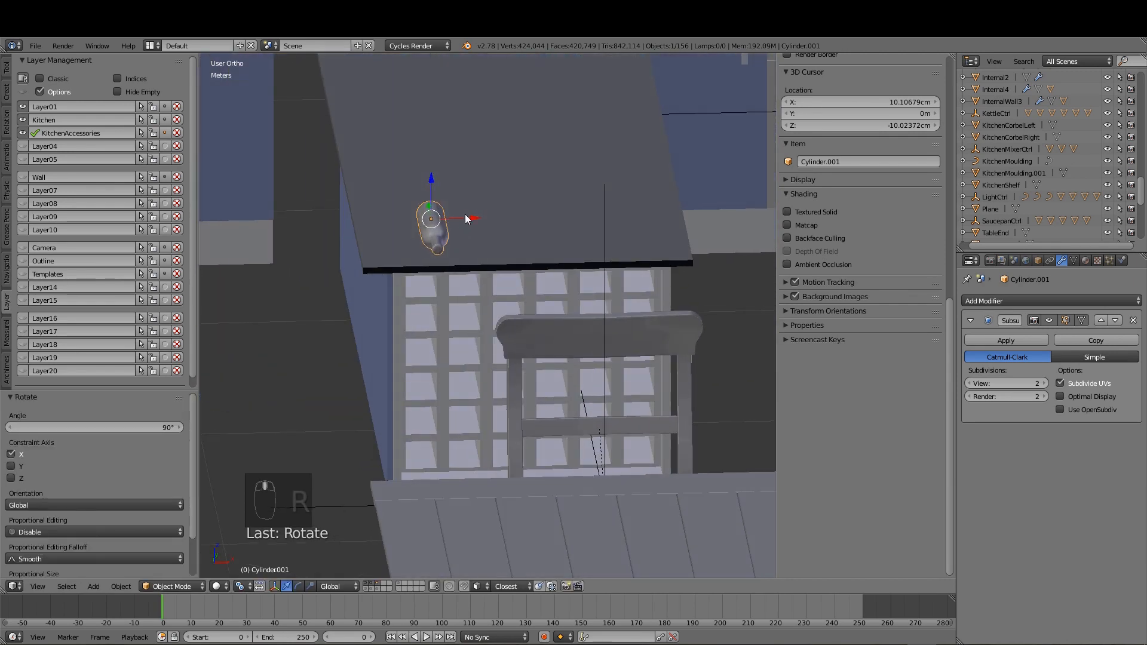
key("g")
key("x")
left_click(457, 218)
key("g")
key("z")
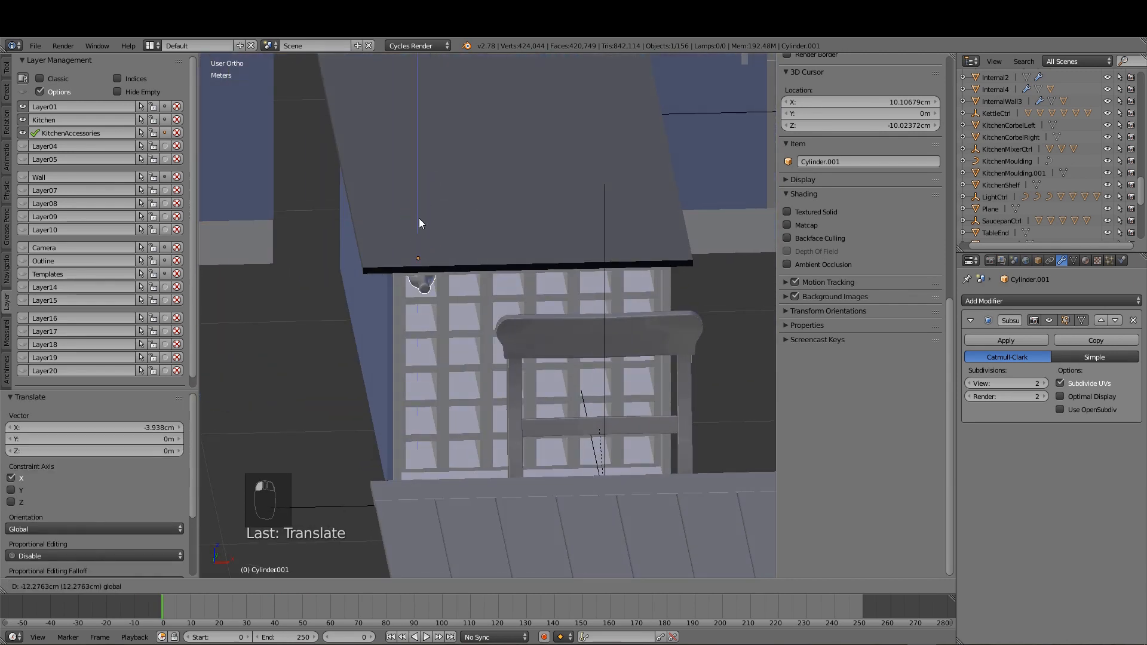
left_click(421, 233)
Step: Fine-tune the bottle's height along Z so it rests in the grid's upper-left opening
scroll(426, 239, "up", 8)
middle_click_drag(445, 238, 559, 348, "shift")
left_click_drag(399, 91, 400, 561)
scroll(435, 480, "down", 4)
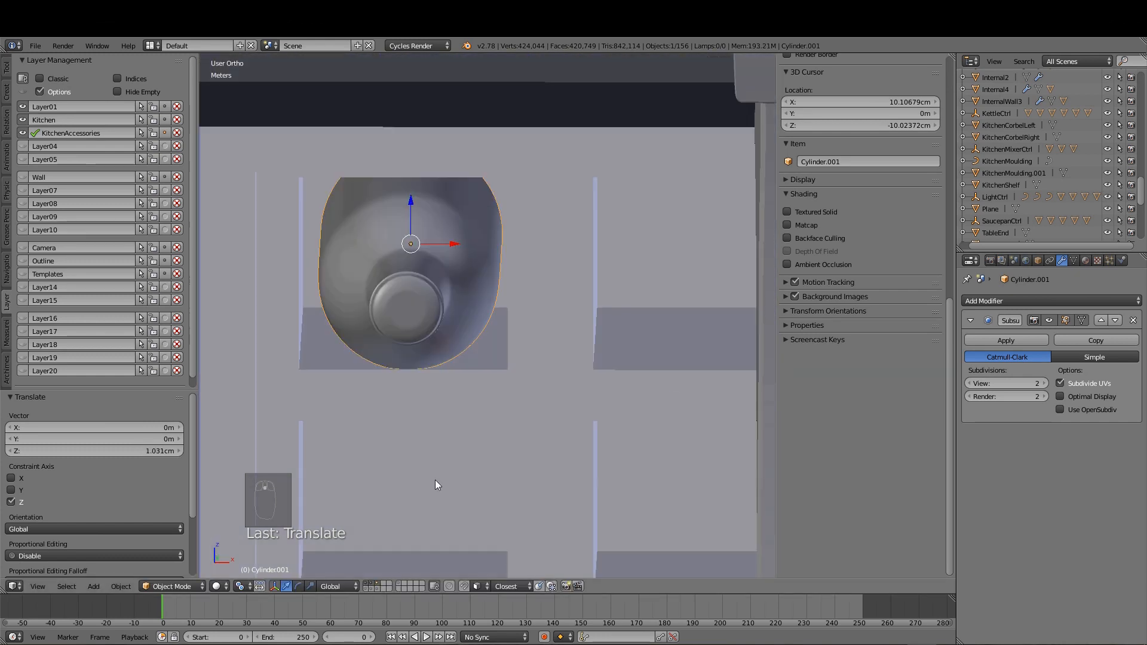
middle_click_drag(471, 465, 482, 310)
scroll(483, 310, "down", 4)
scroll(469, 403, "down", 4)
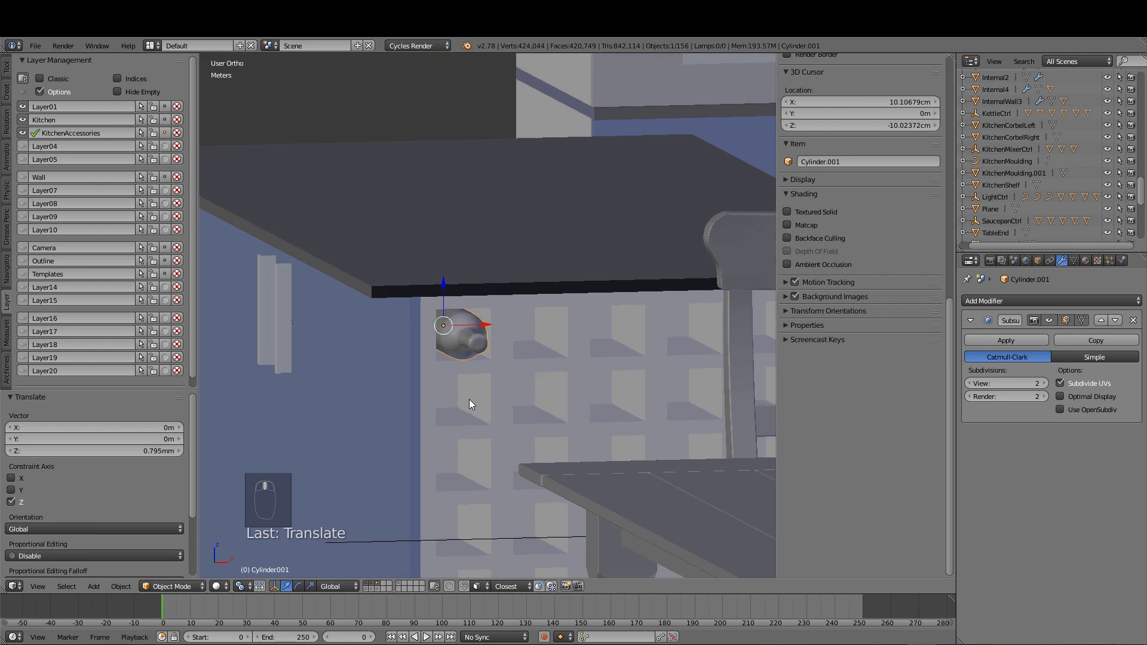
Step: Set the pivot point to Median Point and check the bottle's fit in the wine rack from the side
middle_click_drag(468, 399, 512, 419)
middle_click_drag(543, 414, 544, 413)
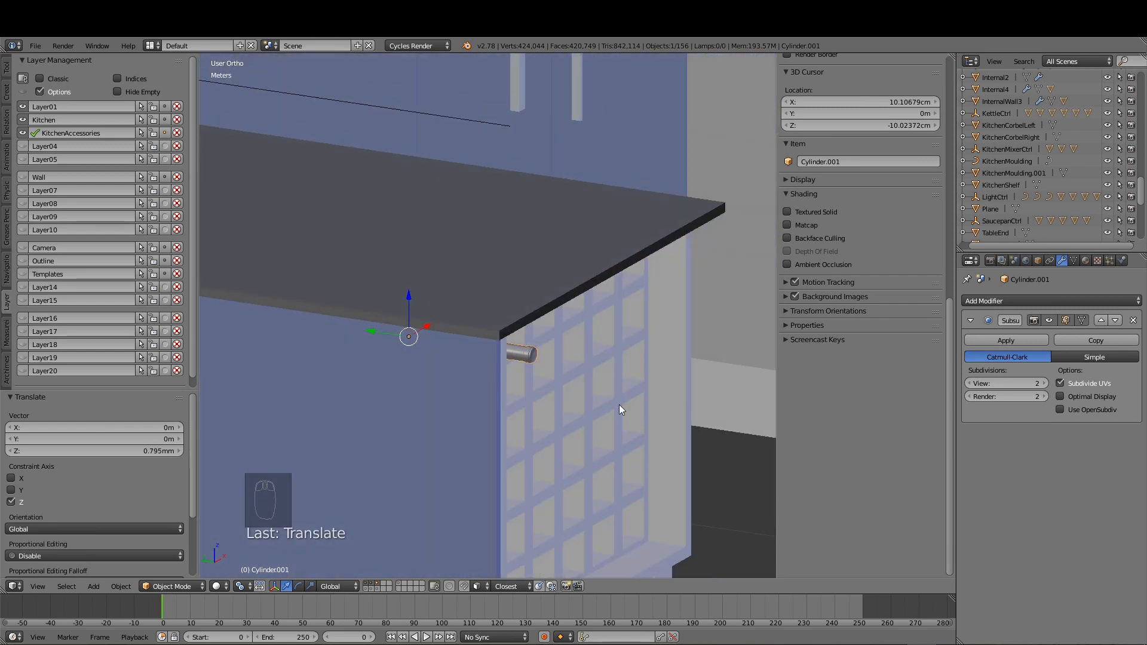
key("period")
left_click(611, 331)
scroll(550, 336, "down", 3)
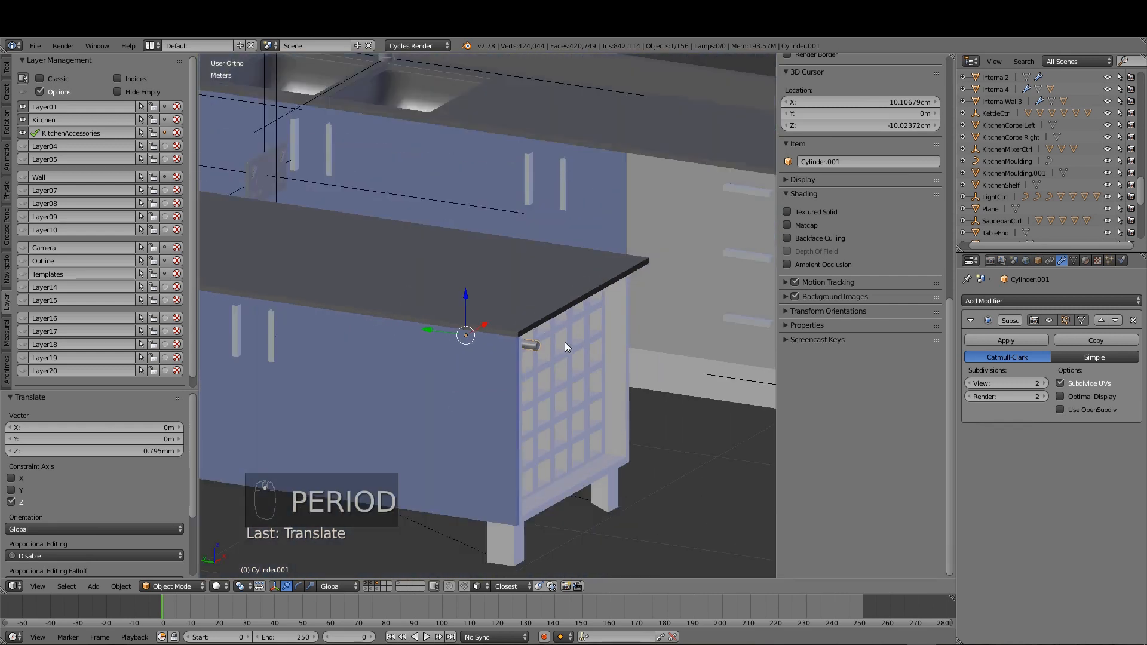
scroll(608, 361, "down", 6)
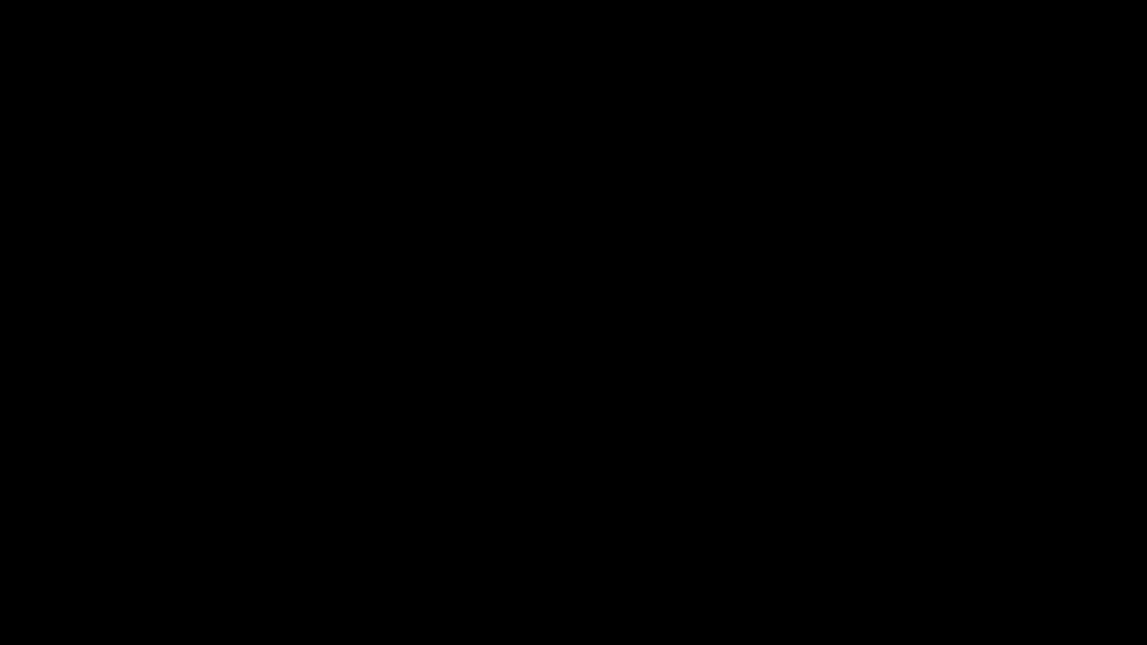